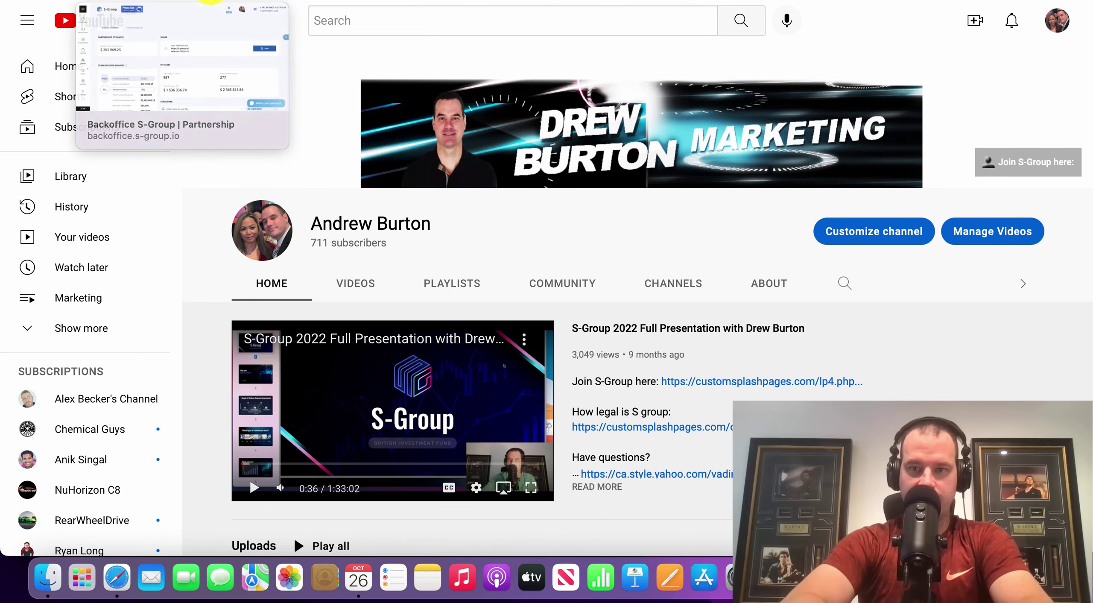
Bring up the S-Group back office career page with its team statistics
click(137, 9)
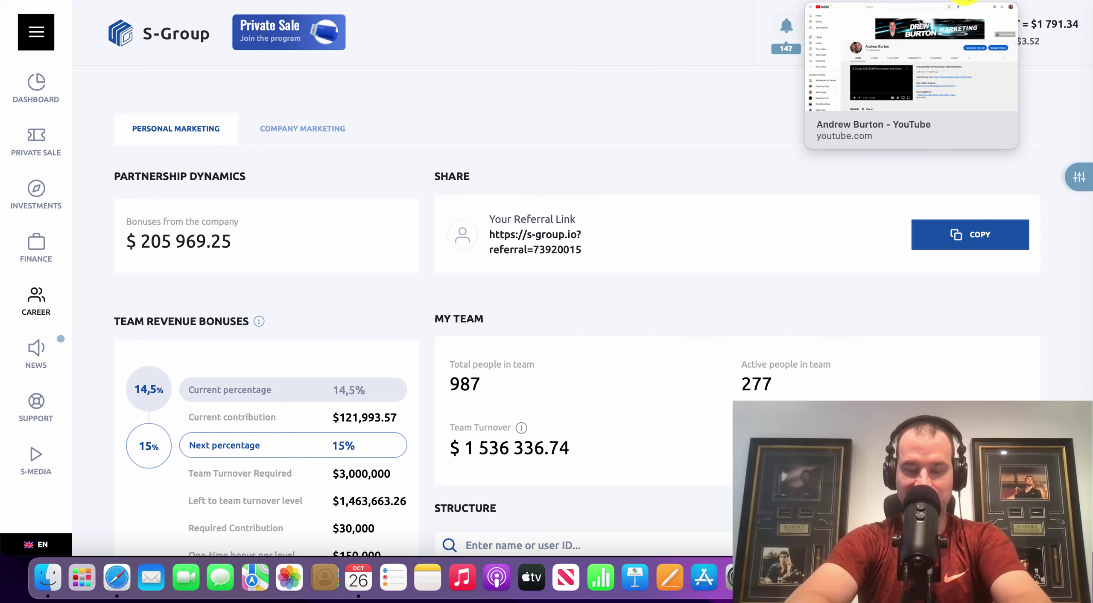
On the YouTube channel's uploaded videos, open 'Day 314 S group so close to $40000'
click(961, 7)
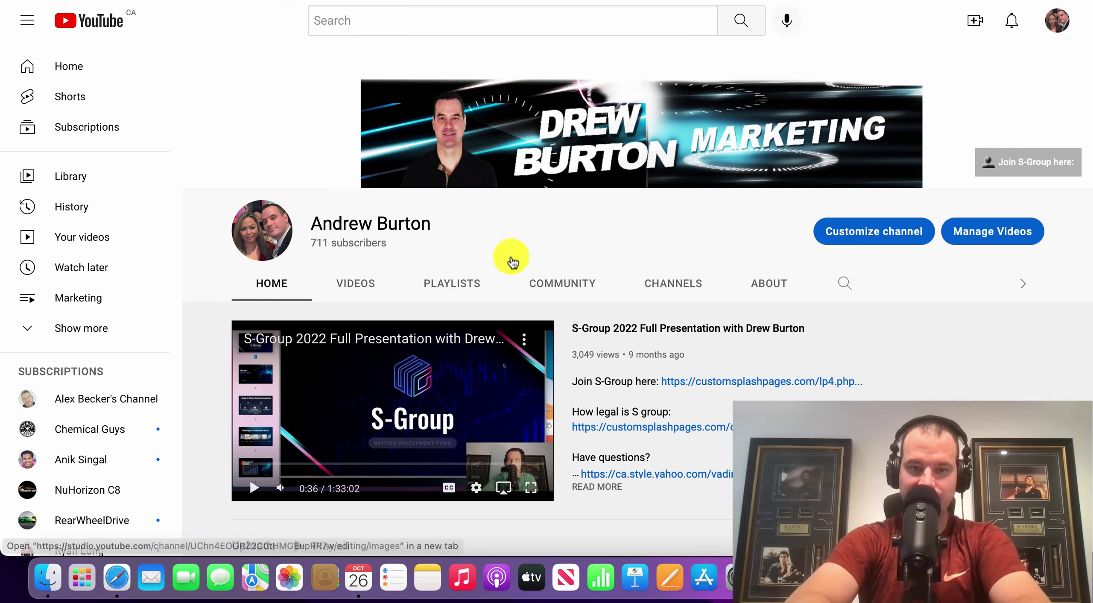
click(356, 283)
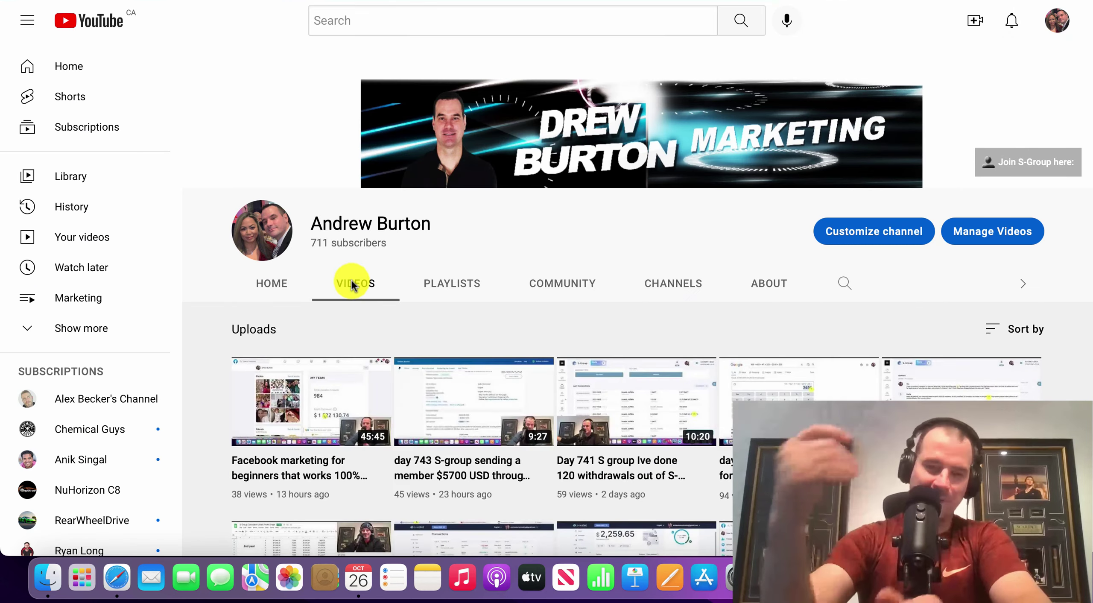
scroll(699, 485, down, 5)
scroll(699, 485, down, 10)
scroll(683, 496, down, 8)
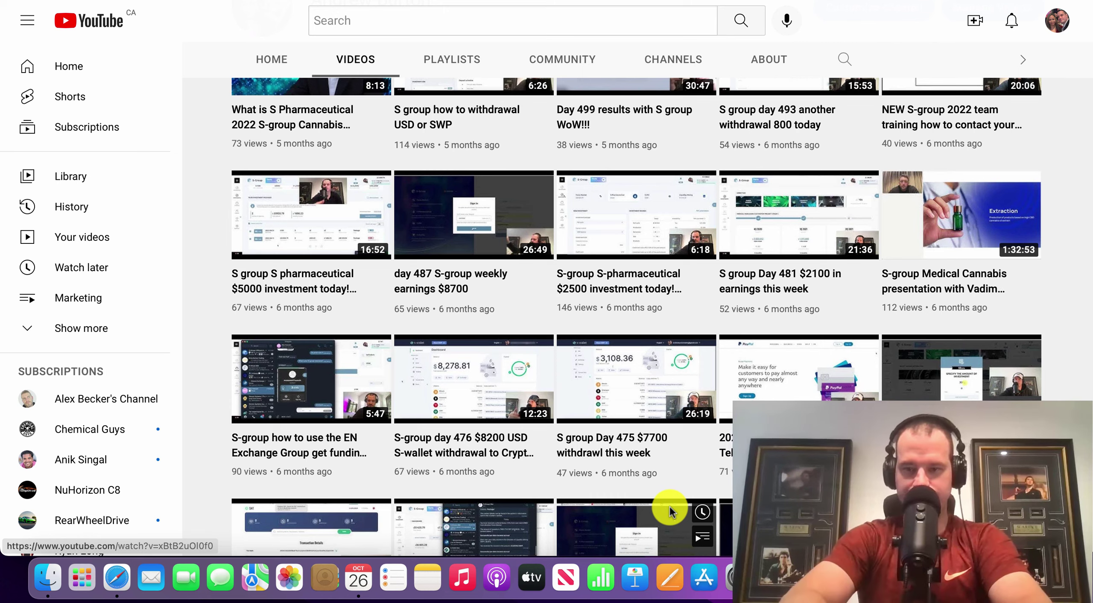
scroll(672, 517, down, 10)
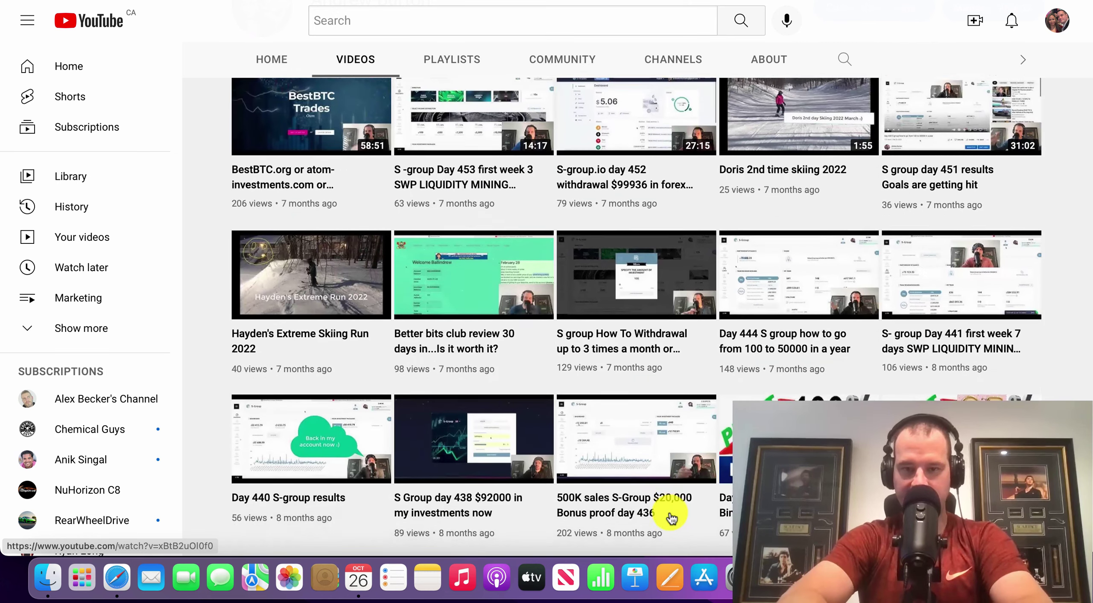
scroll(672, 517, down, 3)
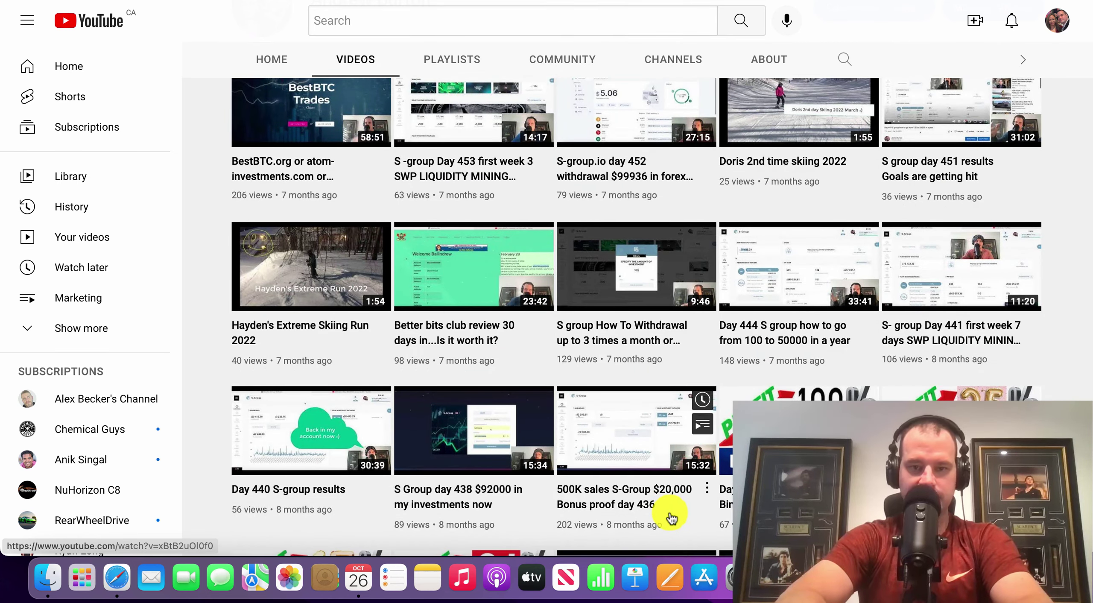
scroll(672, 516, down, 10)
scroll(673, 517, down, 5)
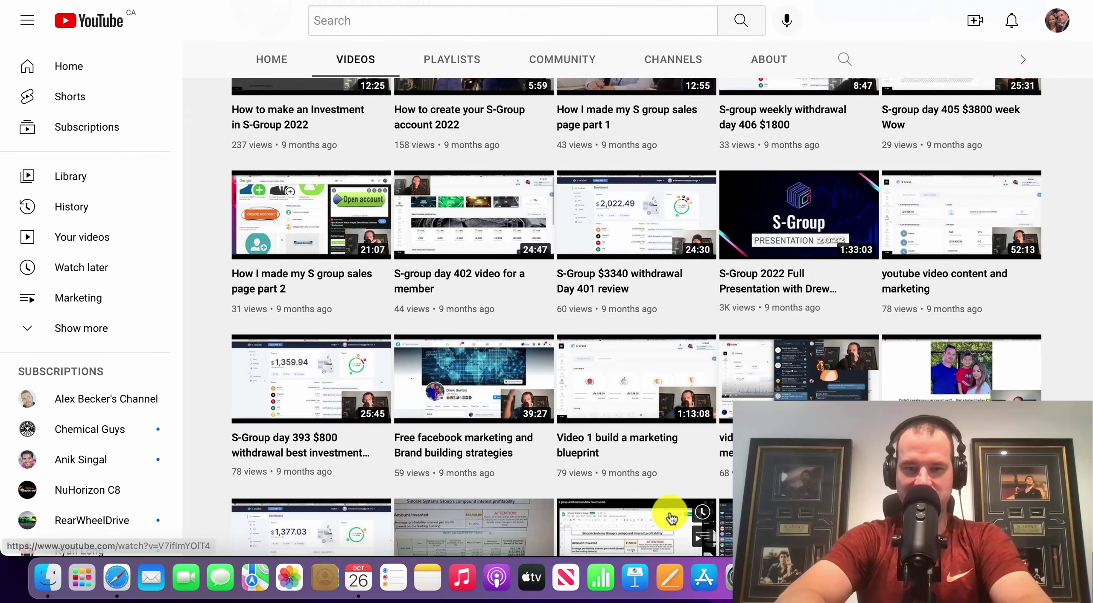
scroll(672, 517, down, 5)
scroll(672, 517, down, 8)
scroll(673, 517, down, 8)
scroll(672, 517, down, 3)
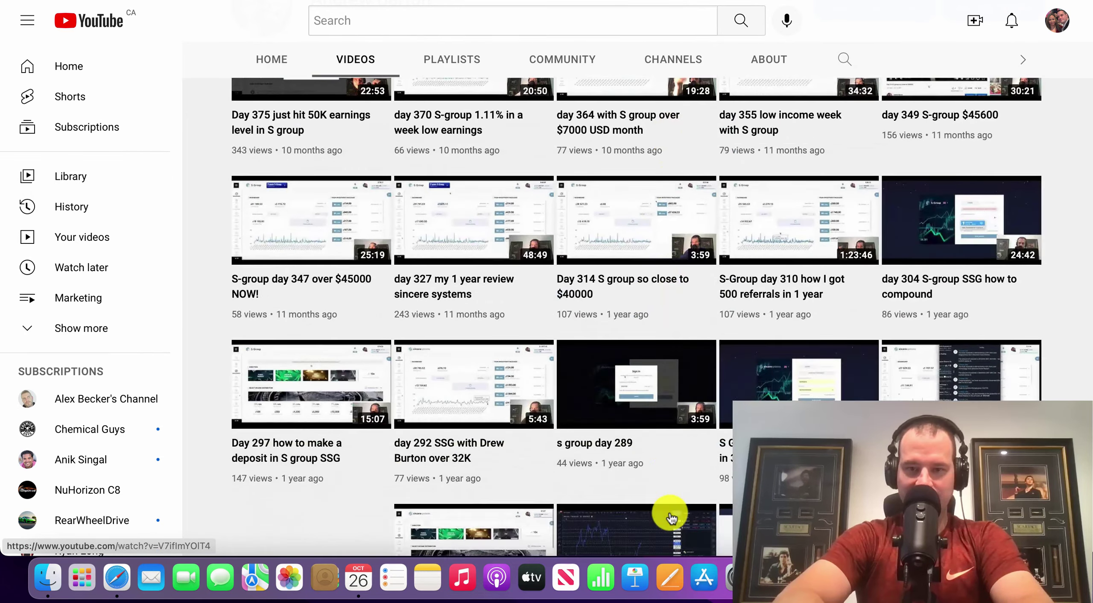
scroll(672, 516, up, 2)
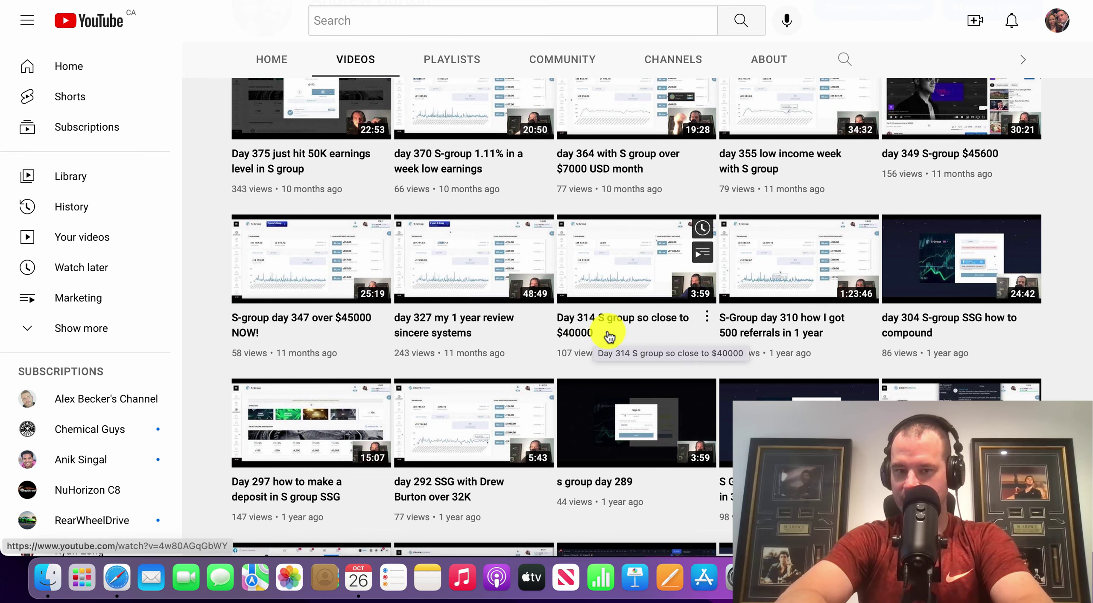
scroll(609, 335, down, 1)
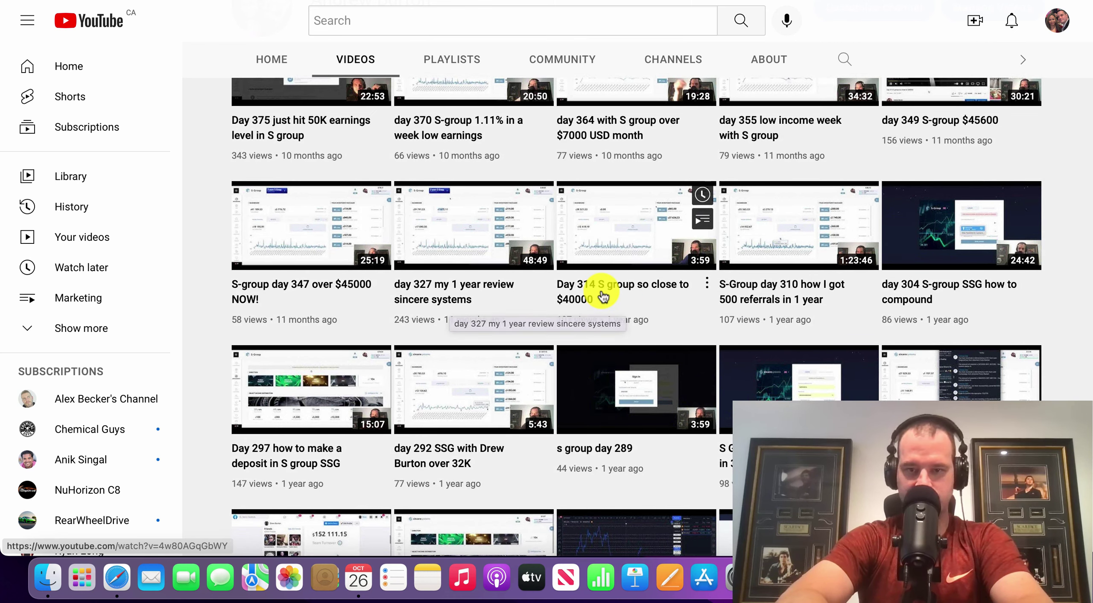
click(637, 222)
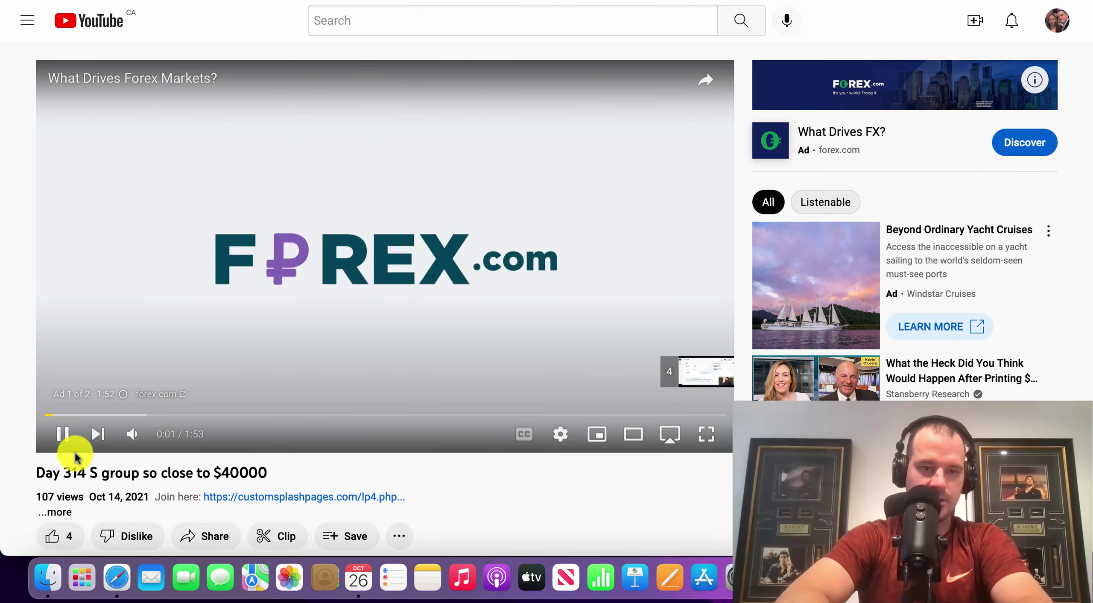
Leave the Day 314 video and open 'day 327 my 1 year review sincere systems', paused at its start
click(61, 434)
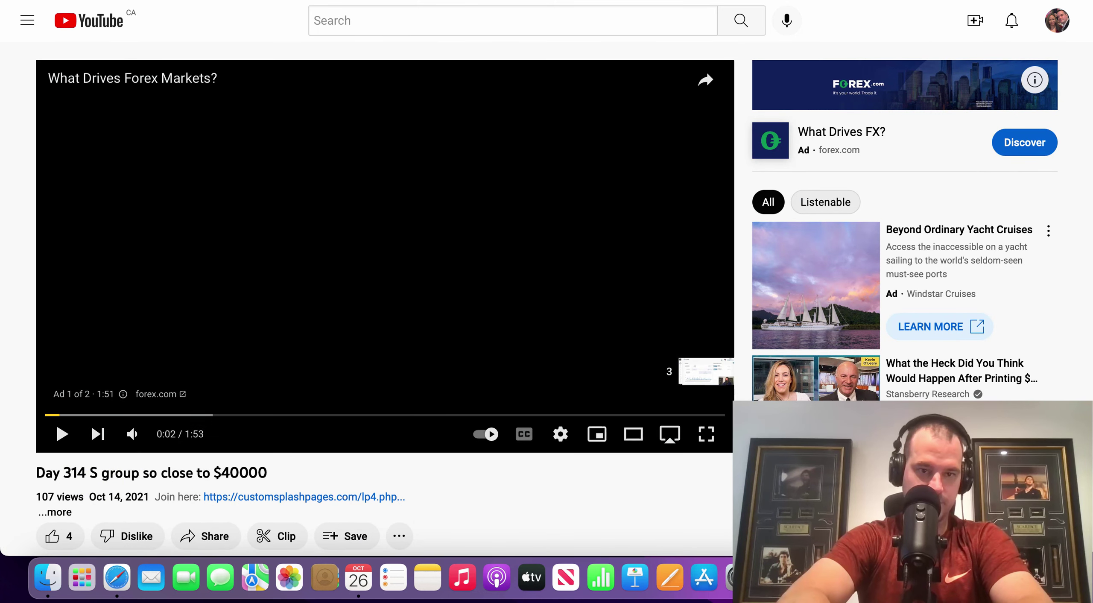
key(super+Left)
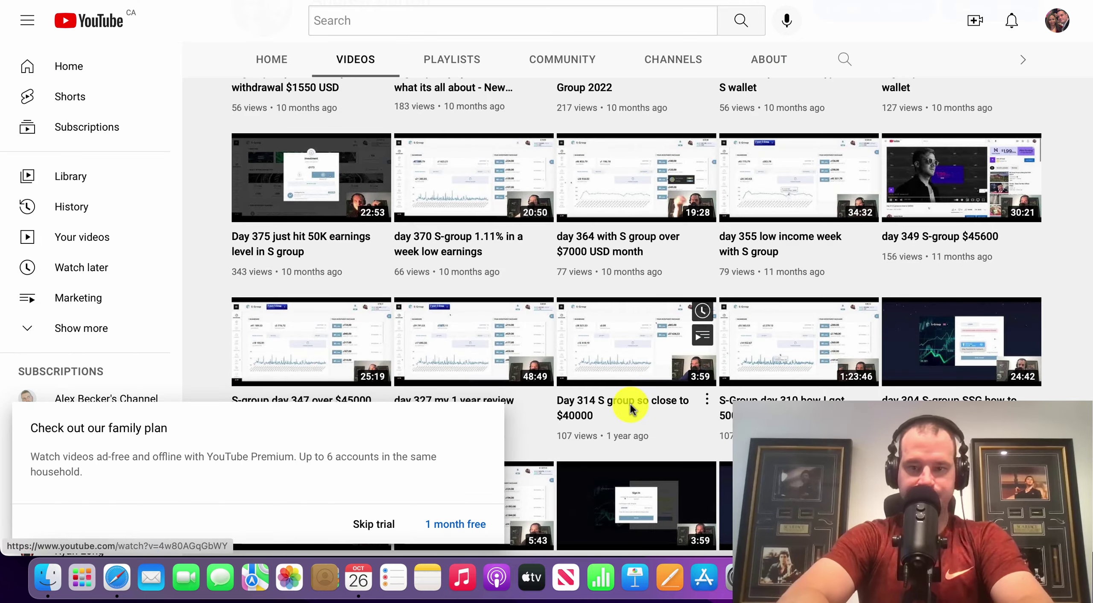
click(376, 524)
mouse_move(473, 342)
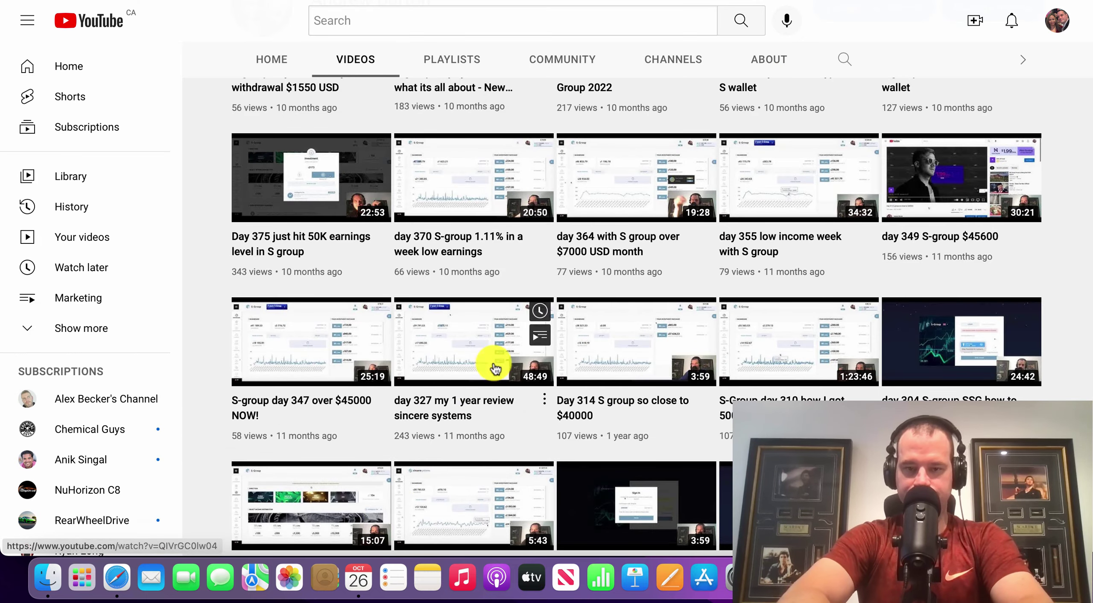
click(444, 358)
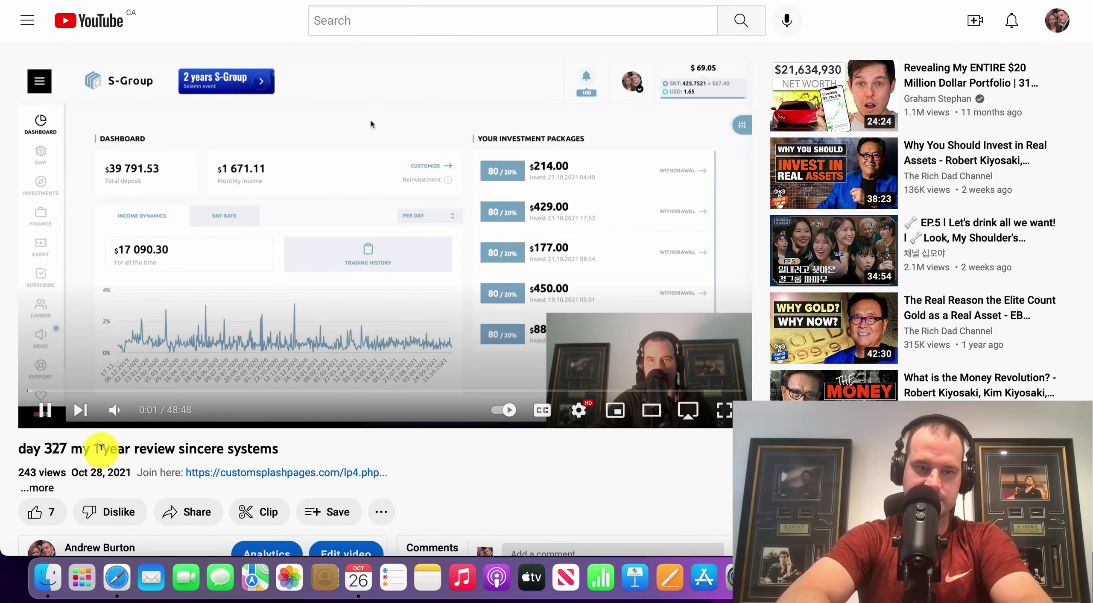
click(47, 410)
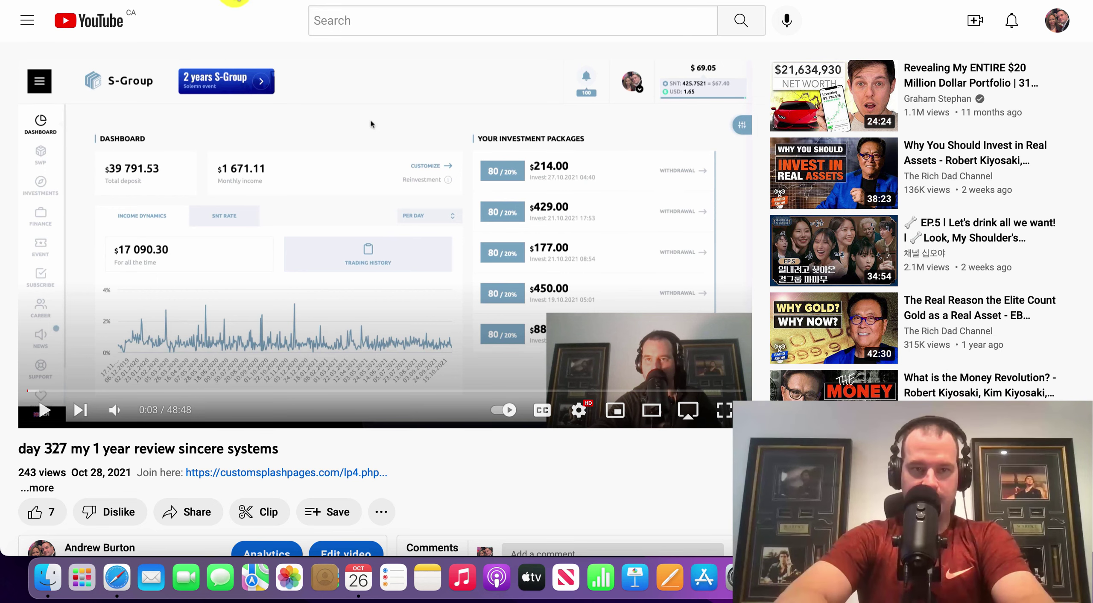
click(241, 3)
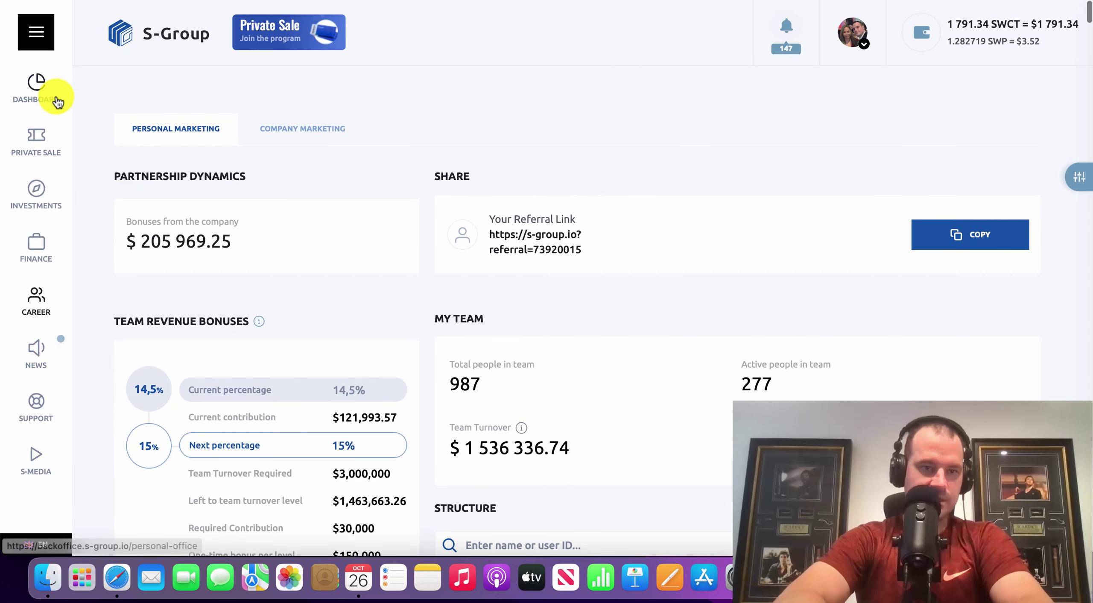
click(33, 98)
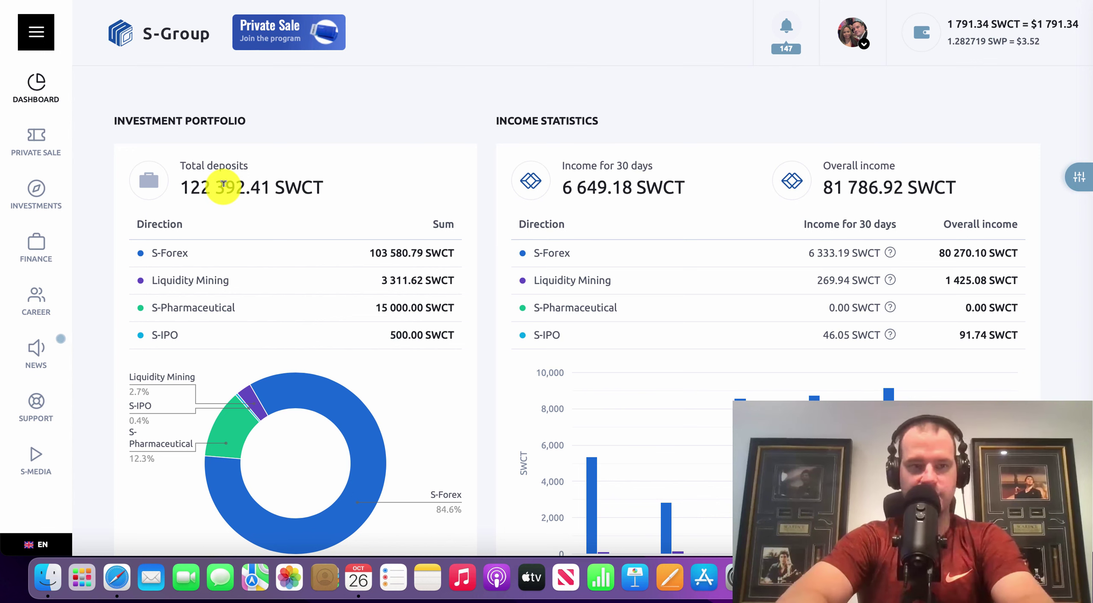
click(30, 314)
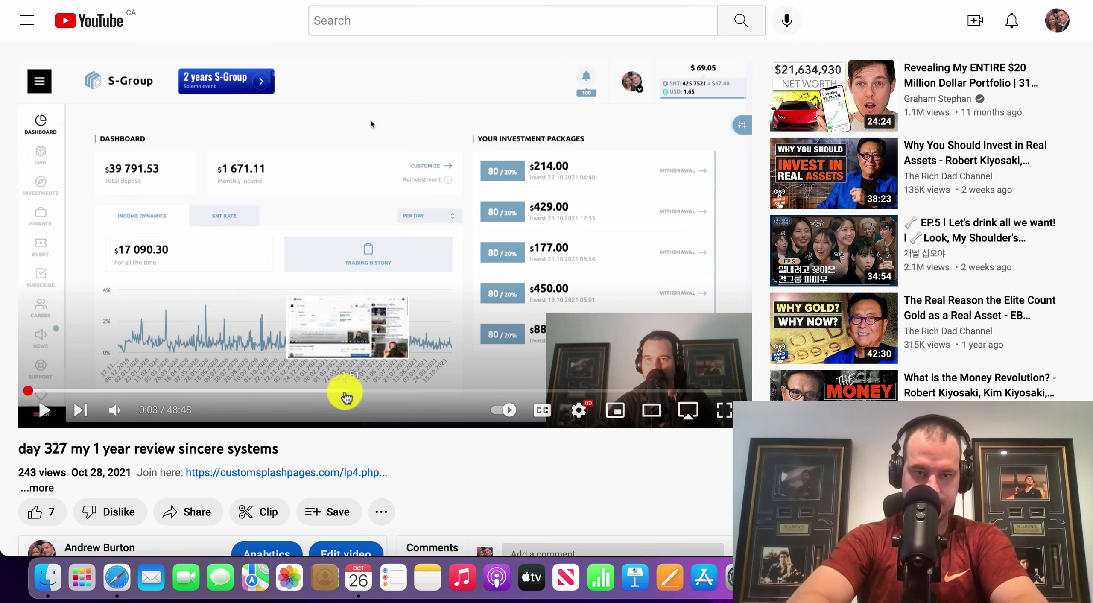
Jump the review video to 21:17 showing the 501-person team, then return to the S-Group back office
click(341, 396)
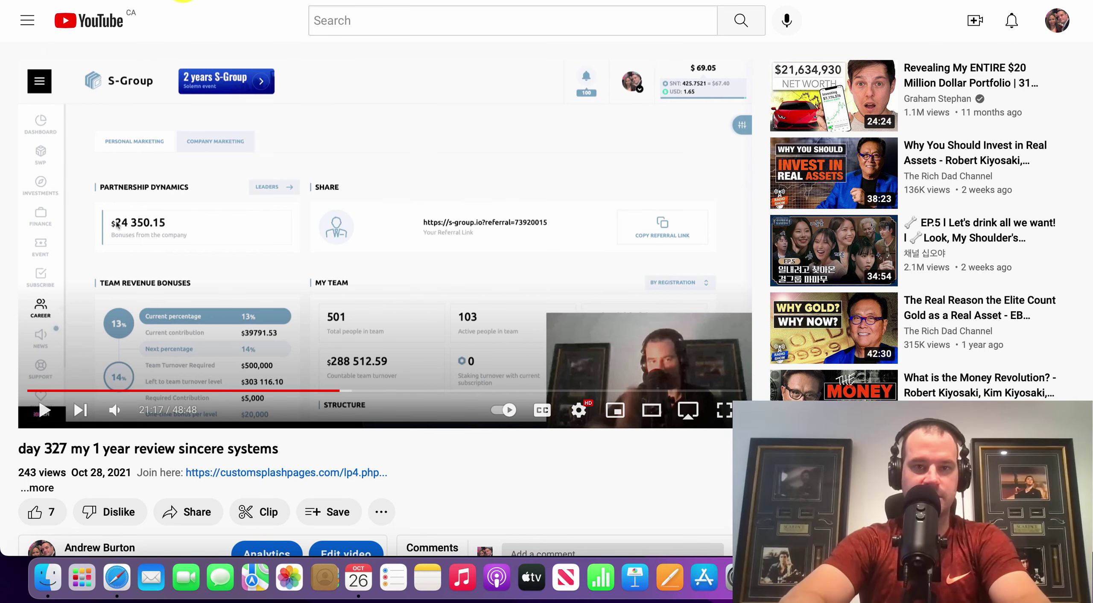
key(ctrl+Tab)
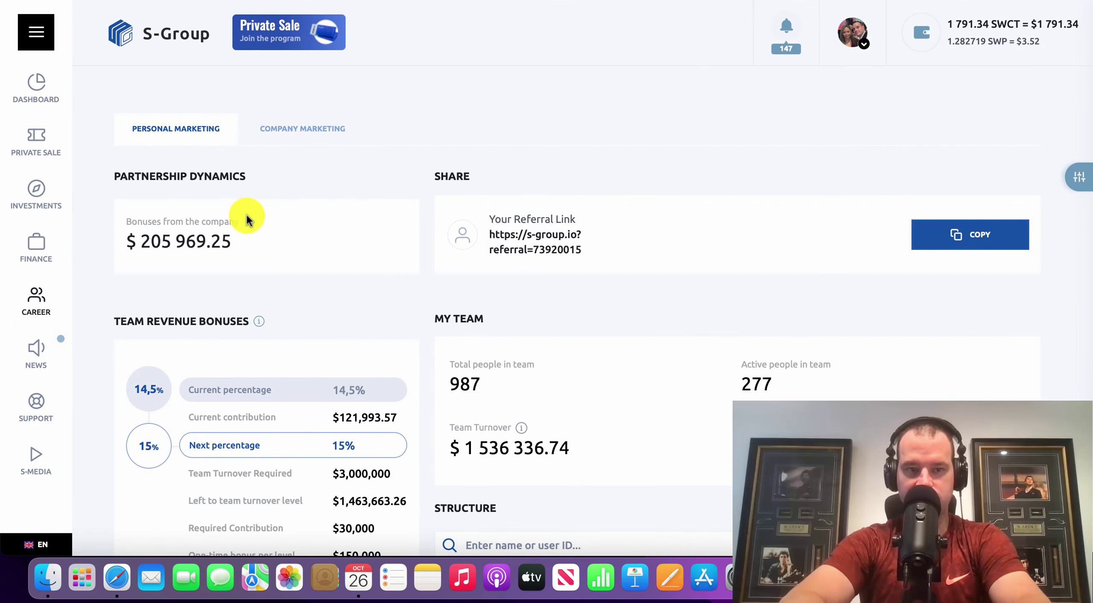
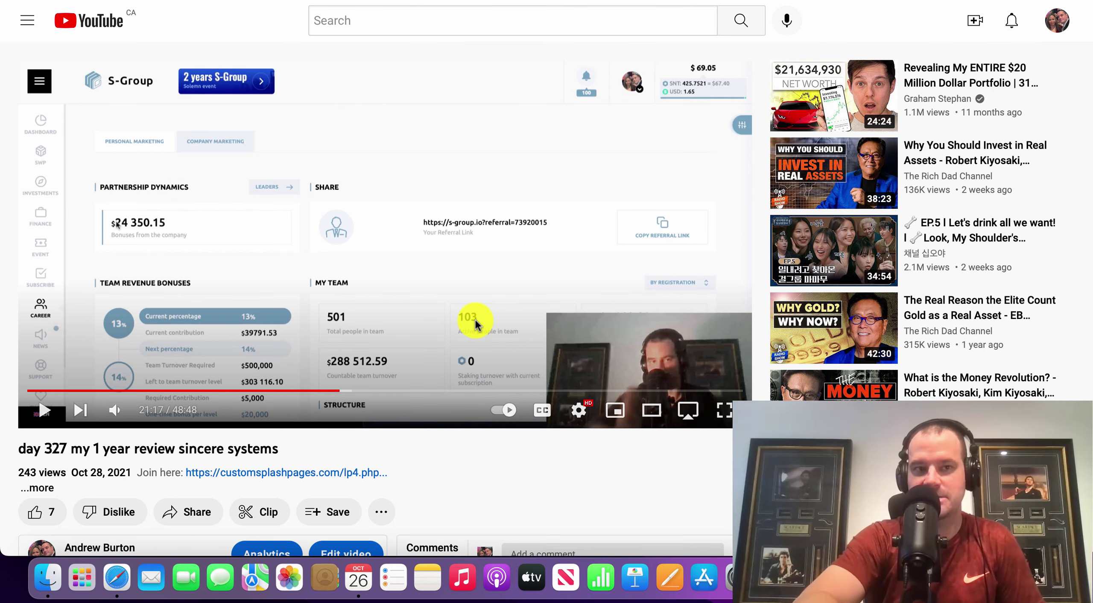
Bring up S-Group career stats (987 team members, $1 536 336.74 turnover) and select the wallet balance
click(263, 3)
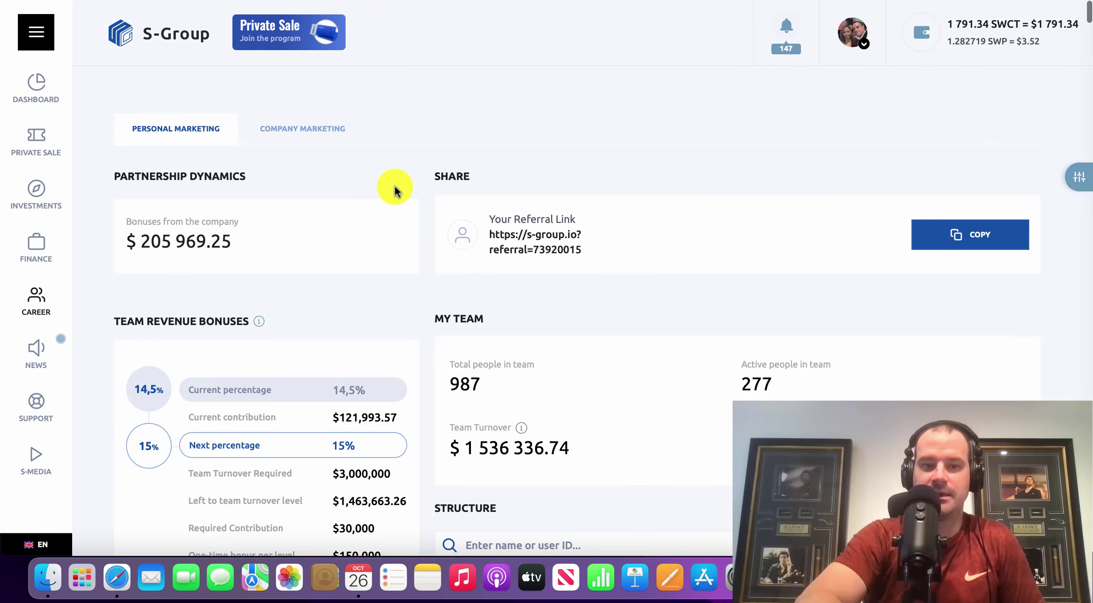
mouse_move(258, 322)
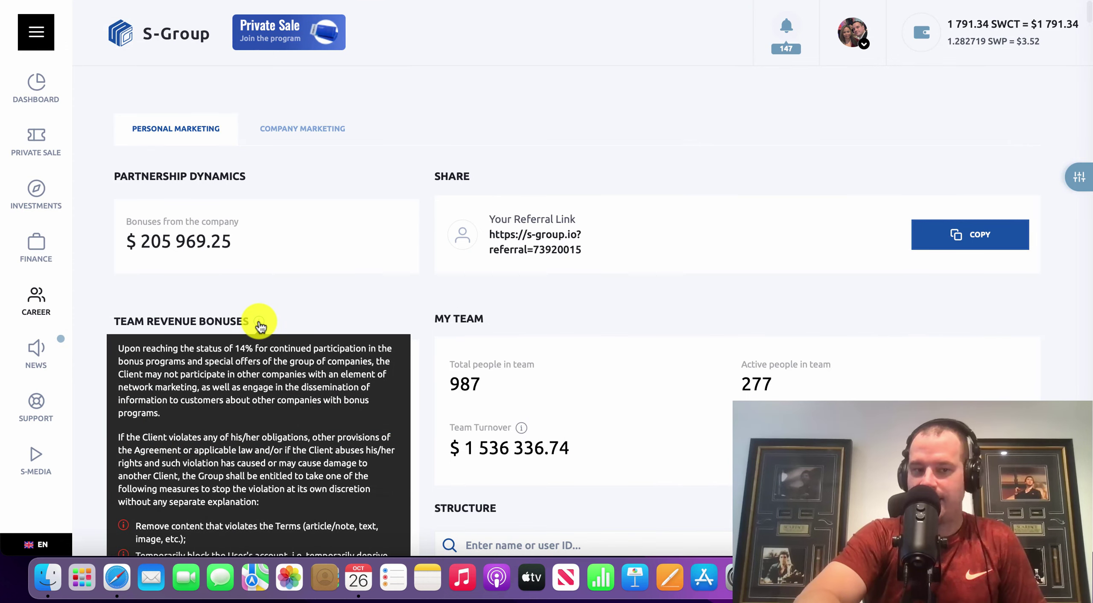
scroll(260, 325, down, 4)
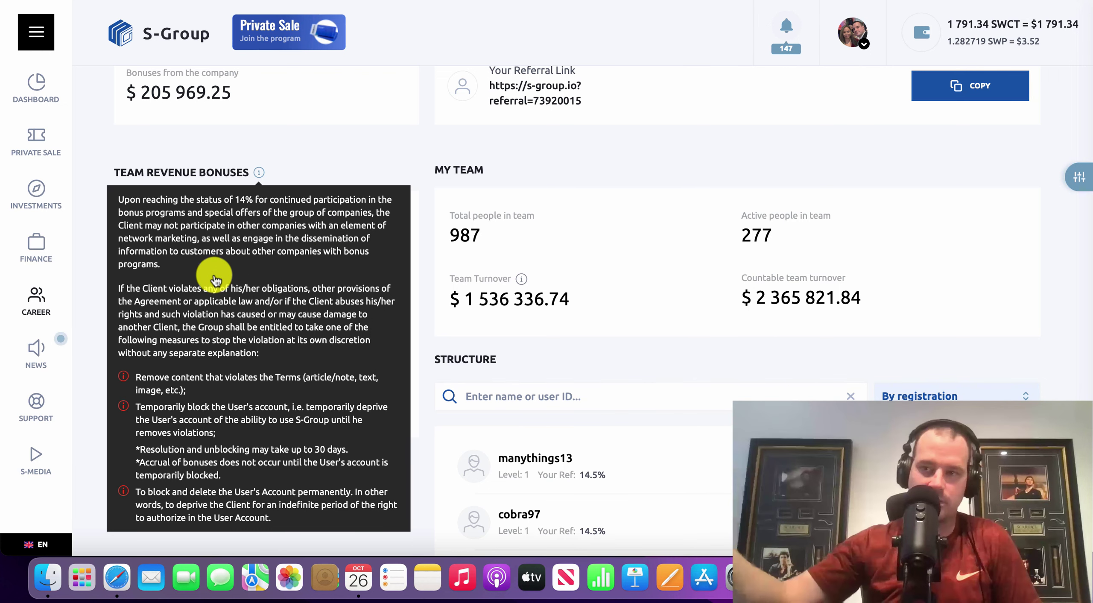
scroll(427, 214, up, 3)
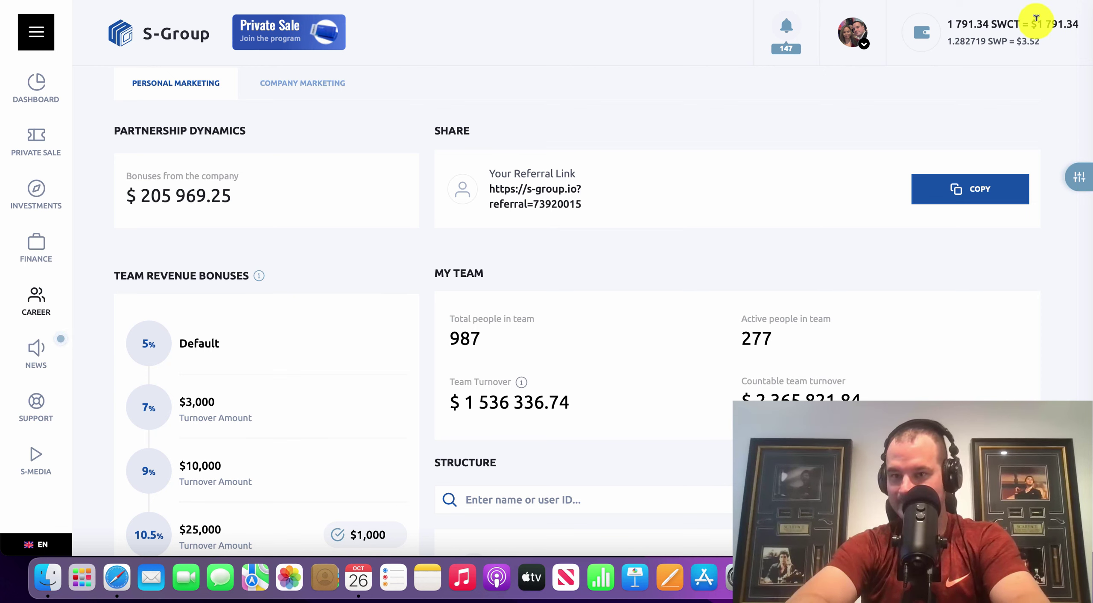
drag(1036, 22, 1064, 23)
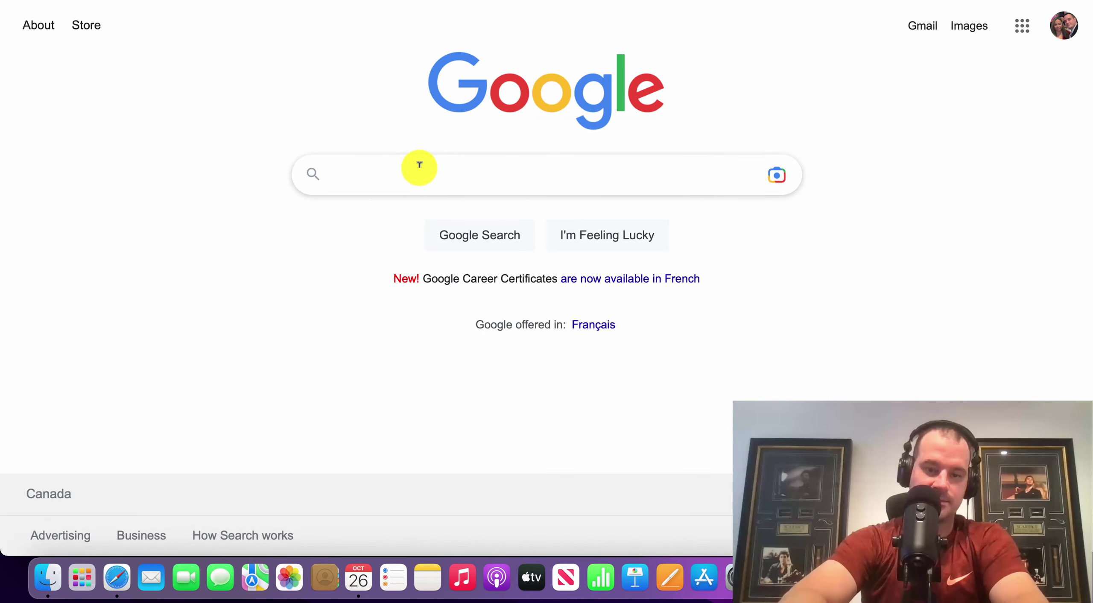
text(1 791)
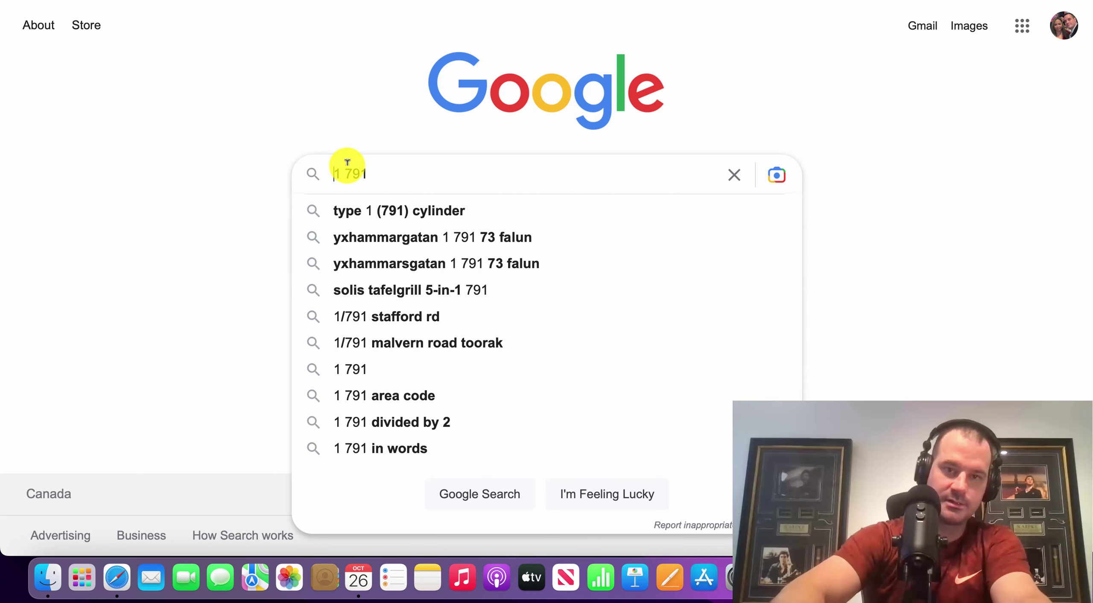
Preview 1791 USD in Canadian dollars (2,431.52) in Google, then return to S-Group
click(343, 174)
key(BackSpace)
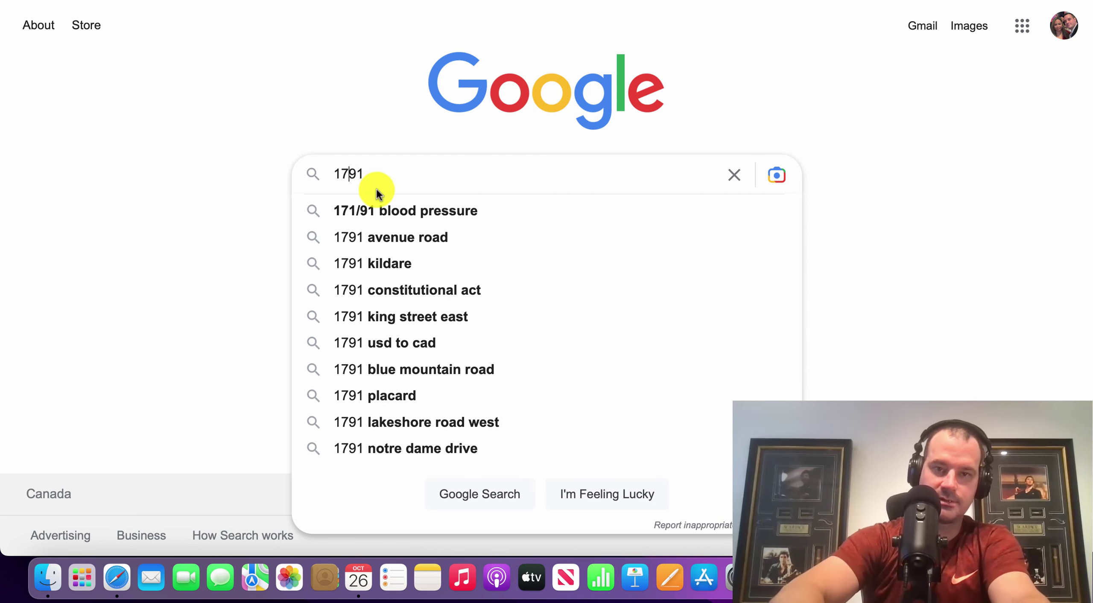
text(usd)
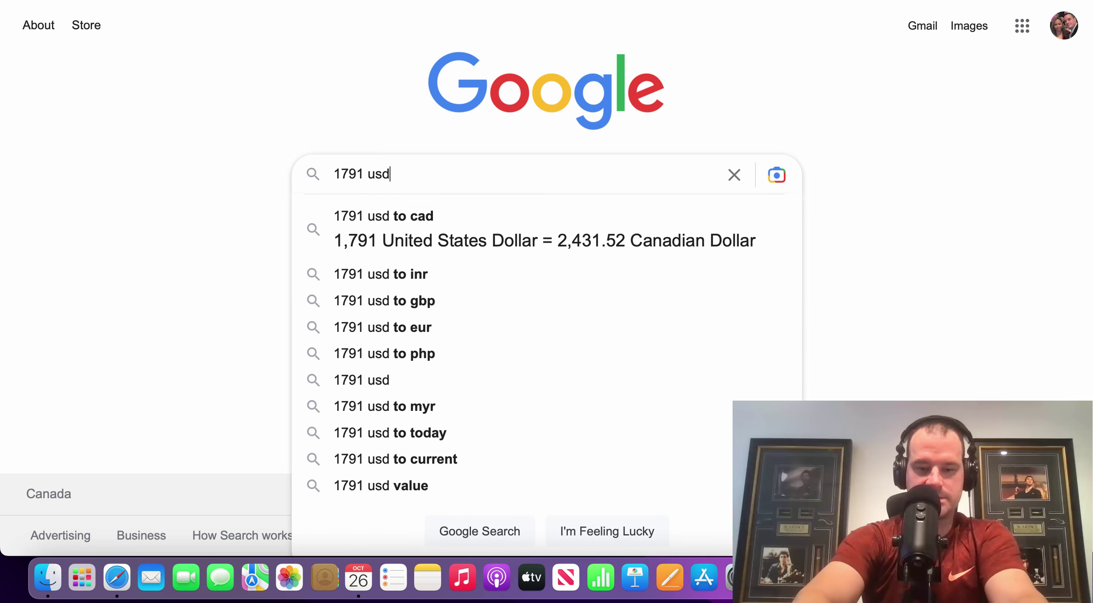
text( to)
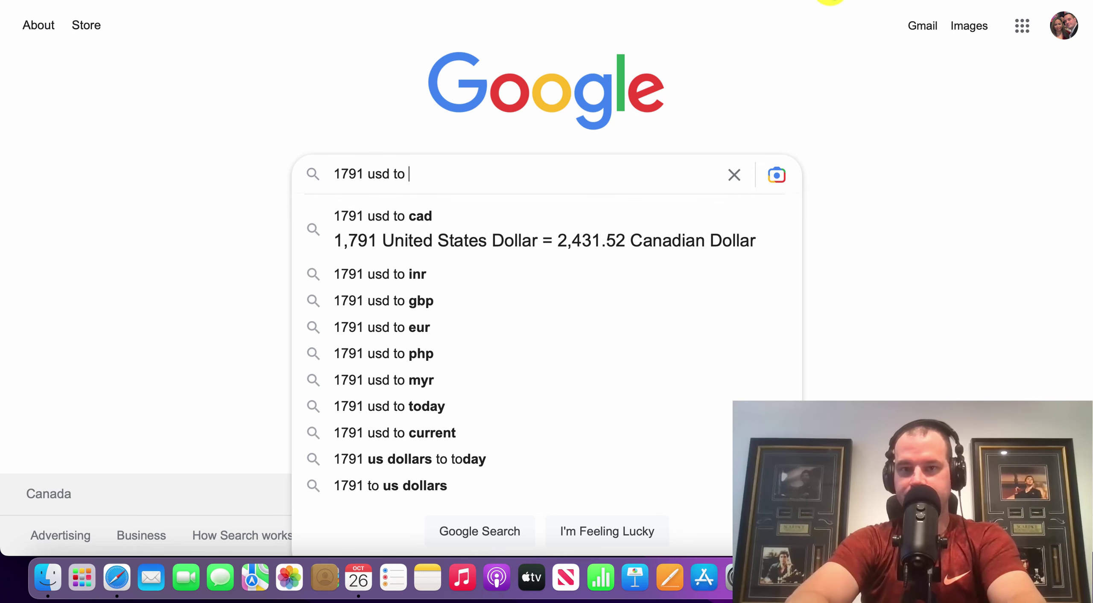
click(828, 3)
click(347, 3)
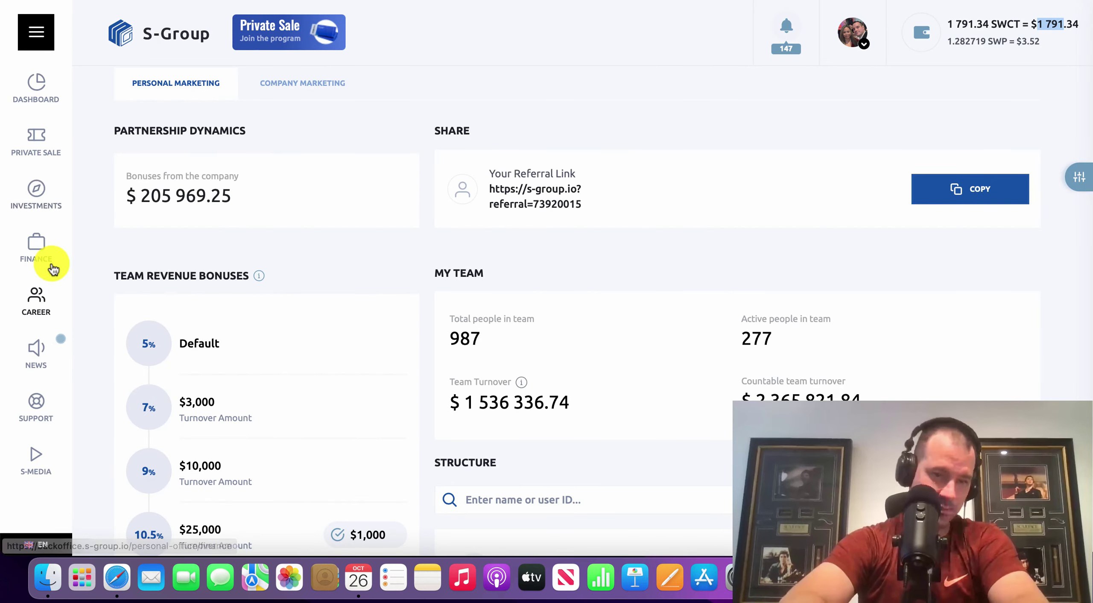
Bring up Finance's withdrawal form, which offers the full 1791.34 SWCT balance
click(39, 250)
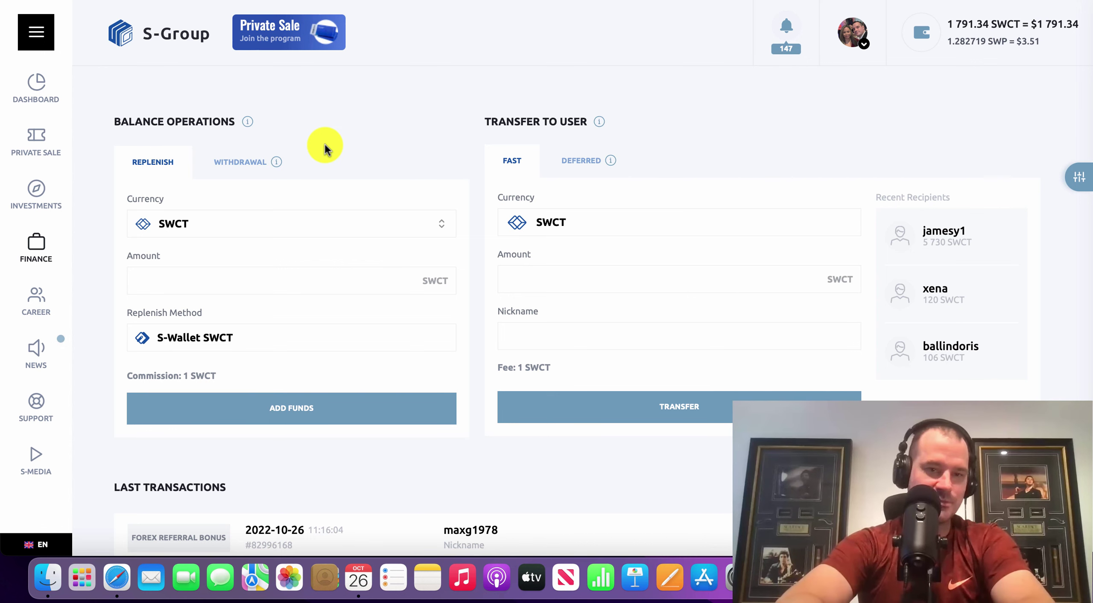
click(261, 158)
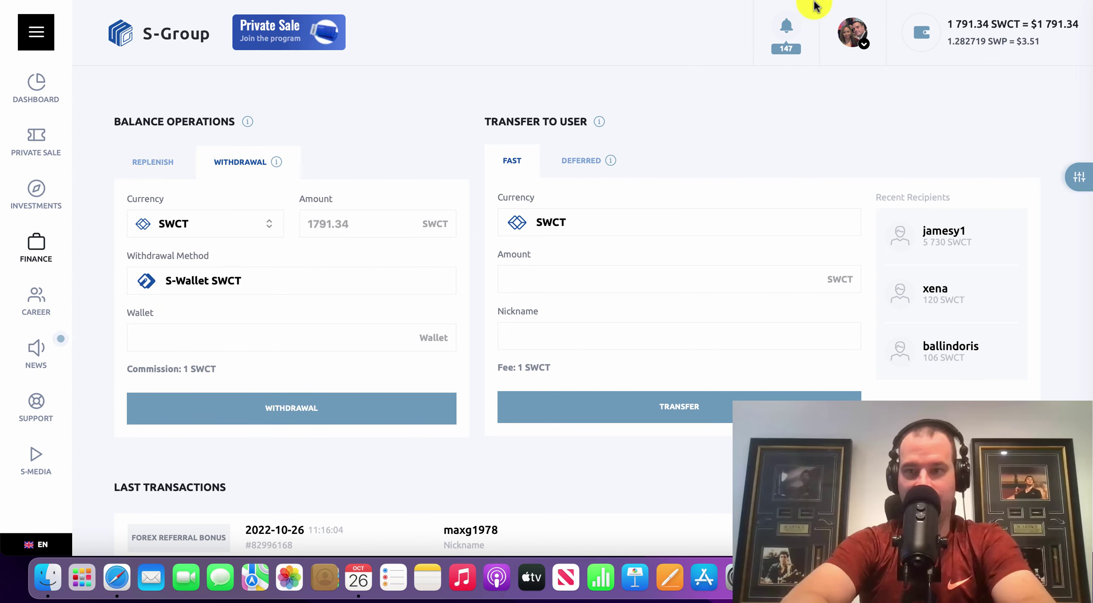
Submit a 1790 SWCT withdrawal to the SWCT BEP20 address copied from S-Wallet
click(864, 3)
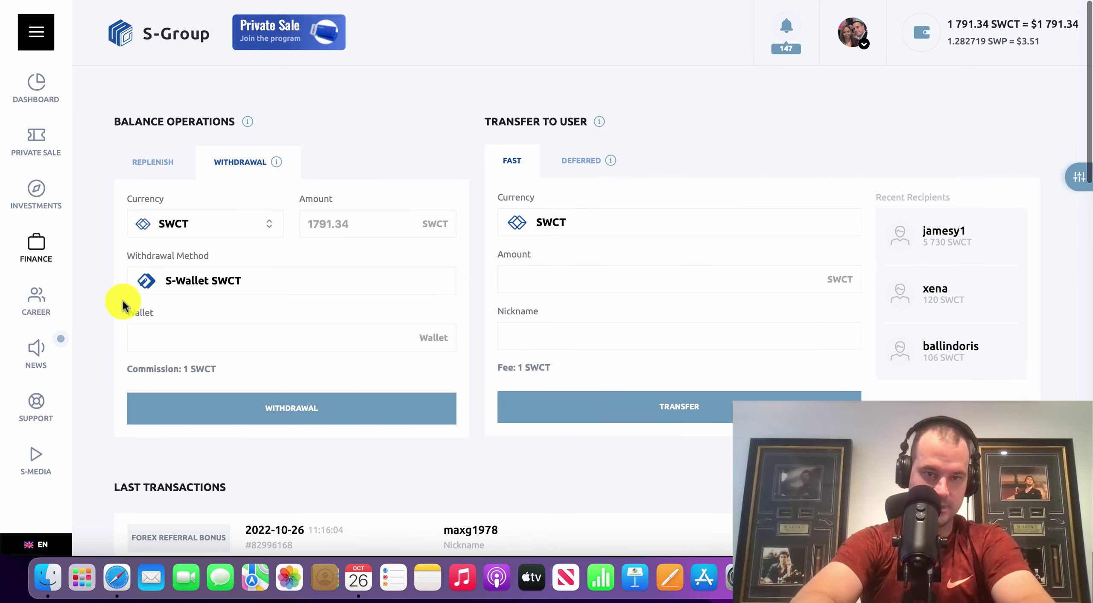
click(311, 223)
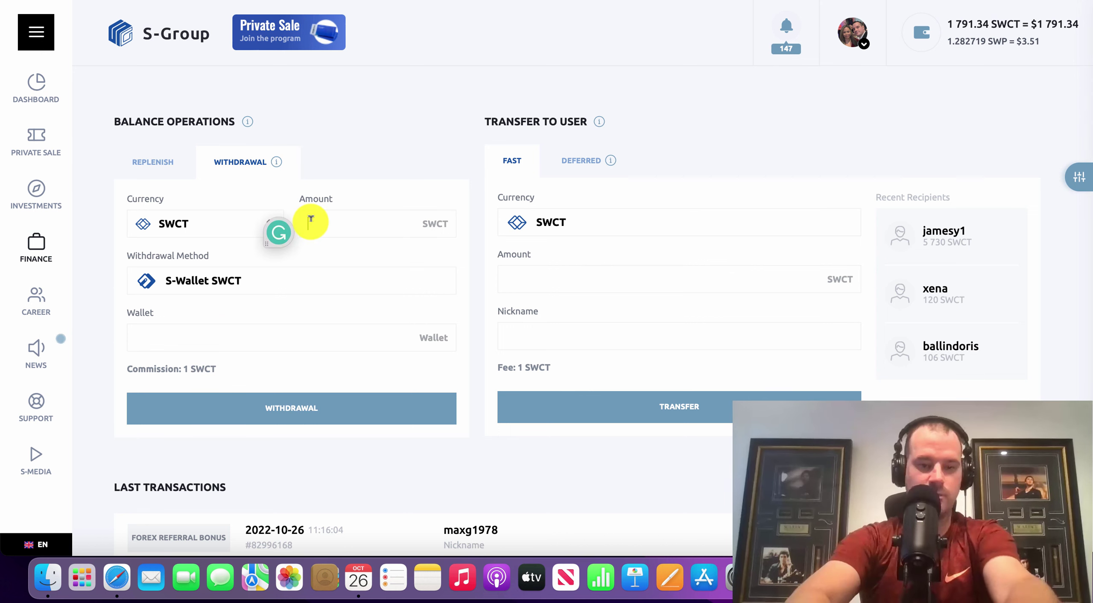
text(17)
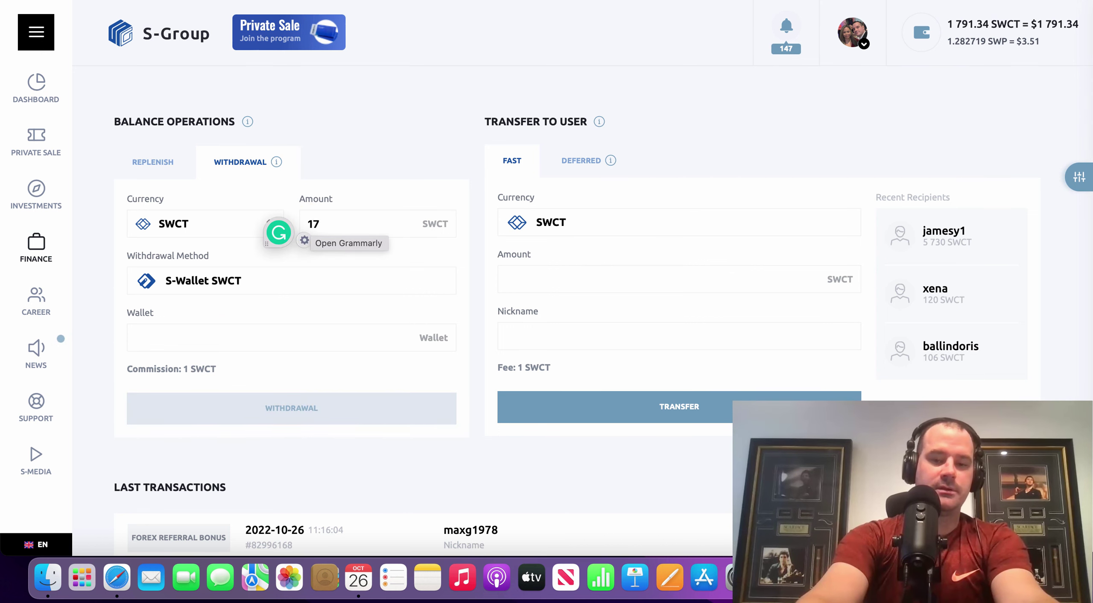
text(90)
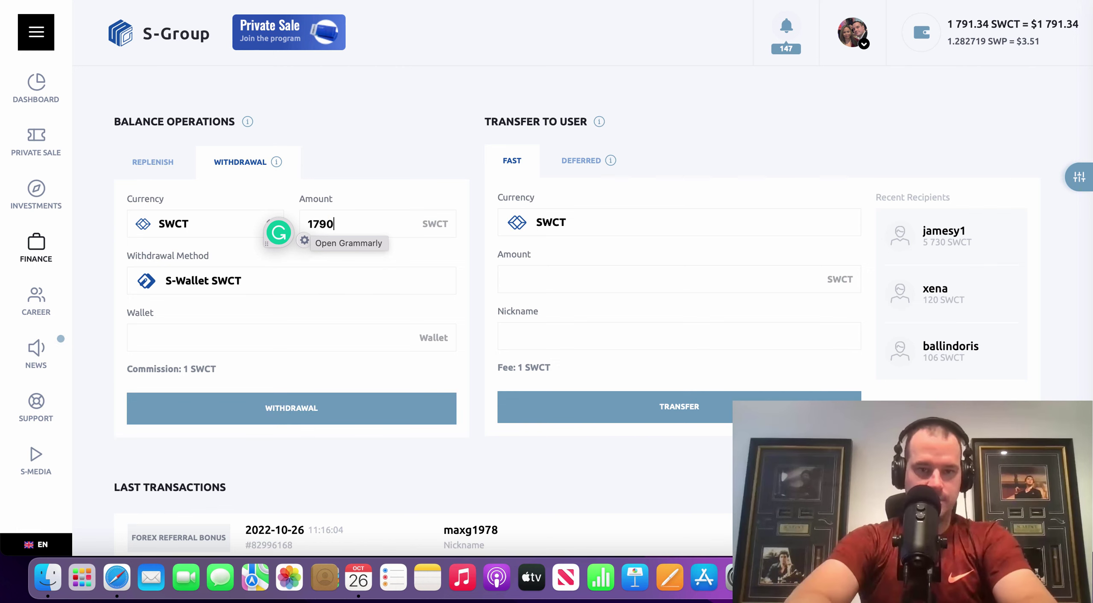
click(586, 4)
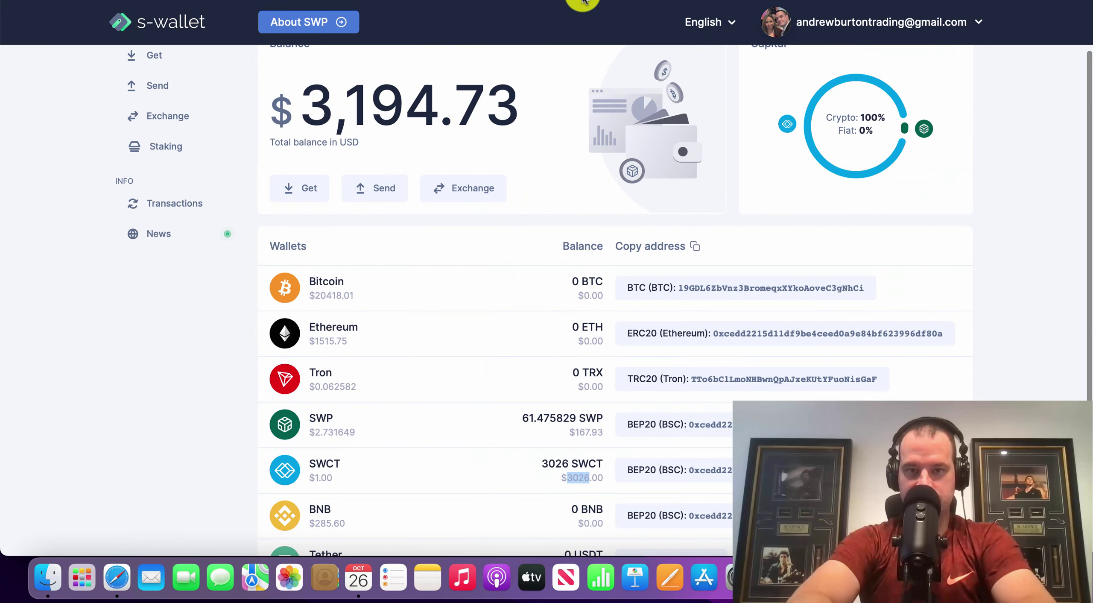
click(722, 471)
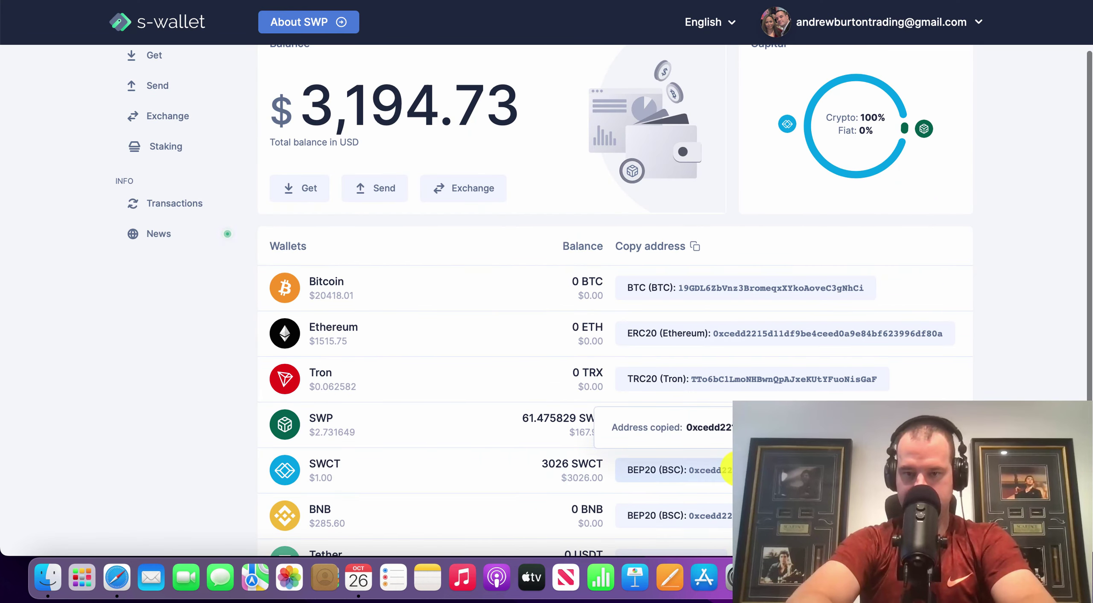
click(252, 3)
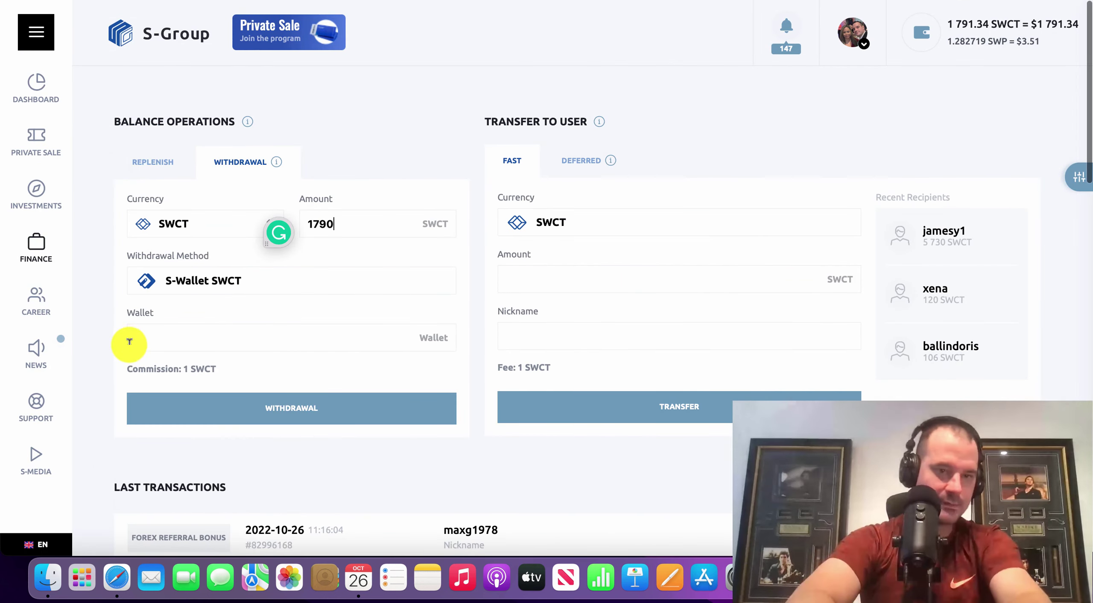
click(139, 337)
key(super+v)
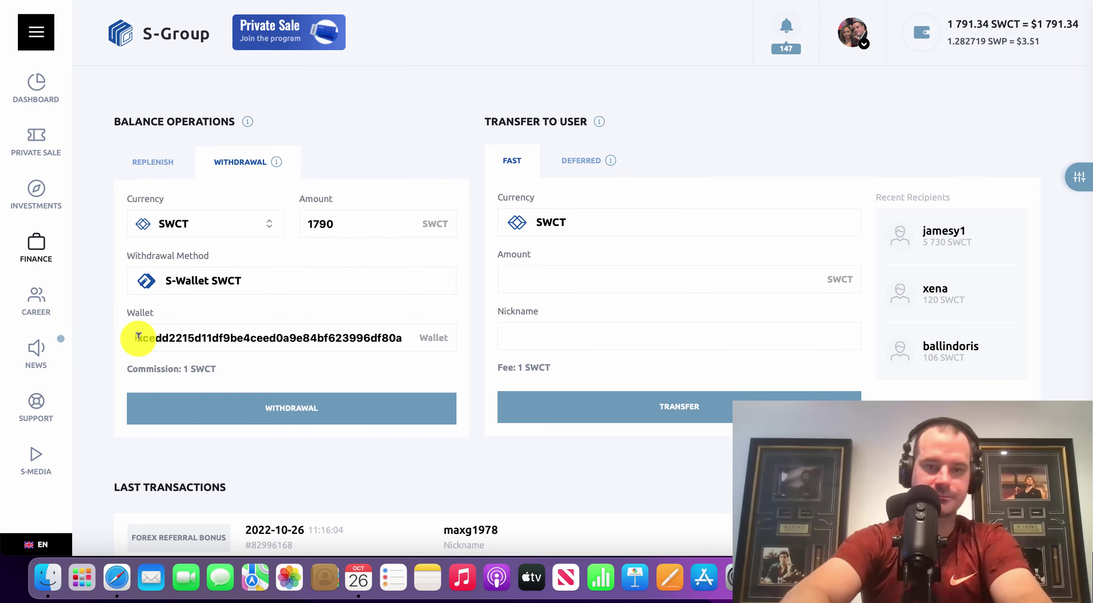
click(311, 410)
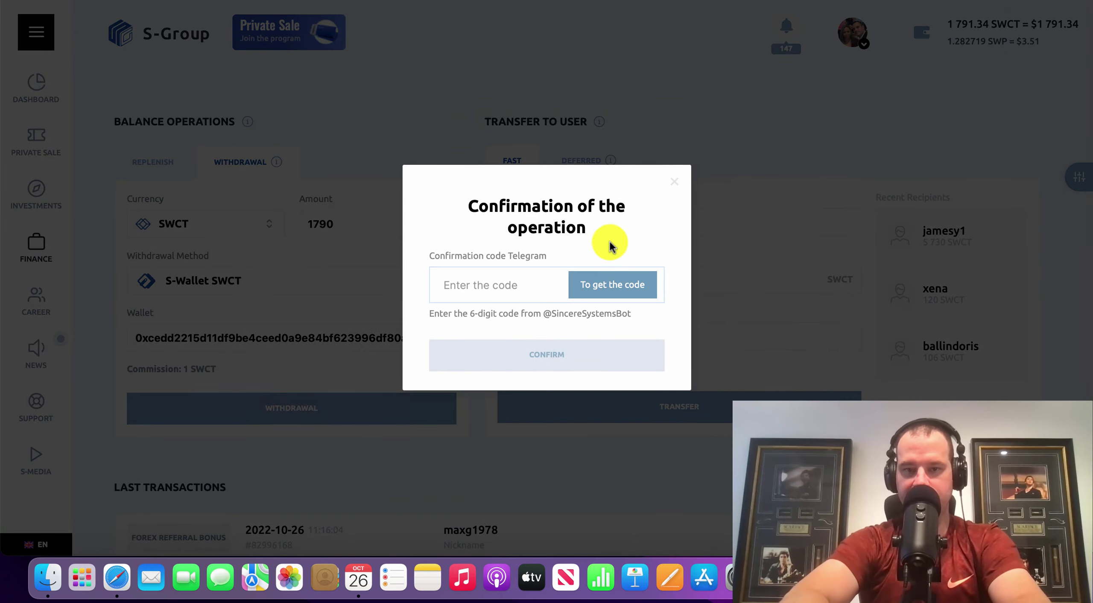
click(629, 291)
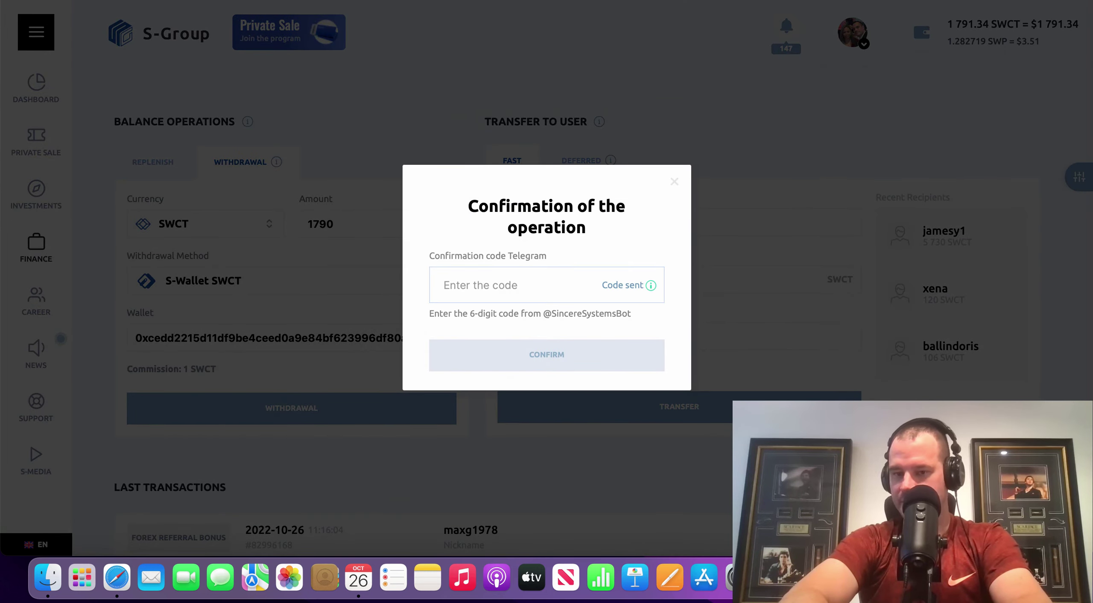
key(super+Tab)
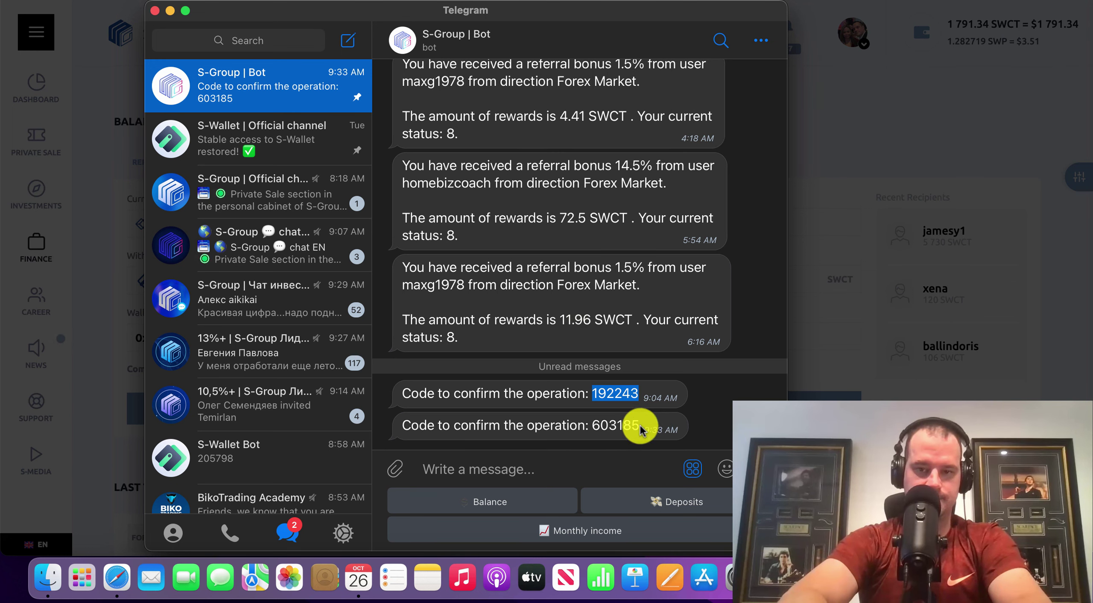
drag(639, 426, 599, 429)
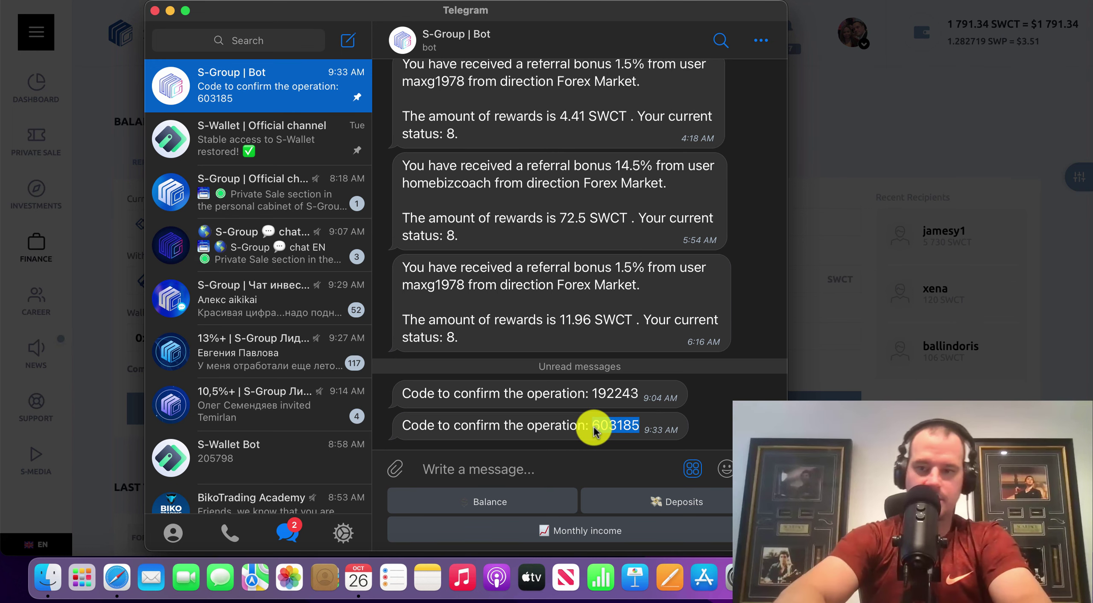
click(832, 368)
click(485, 284)
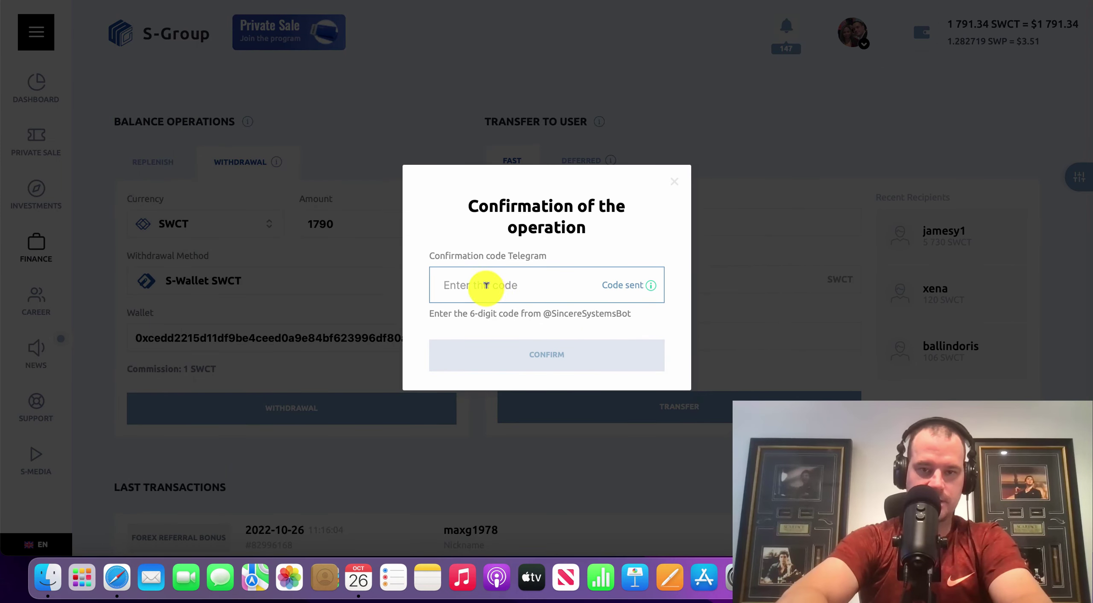
key(super+v)
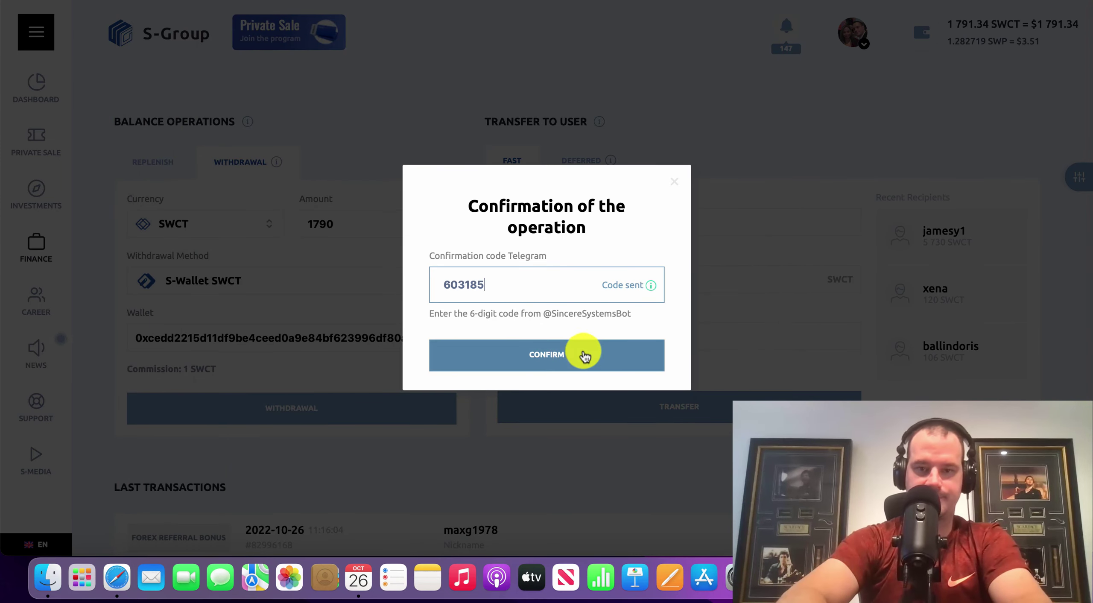
click(585, 356)
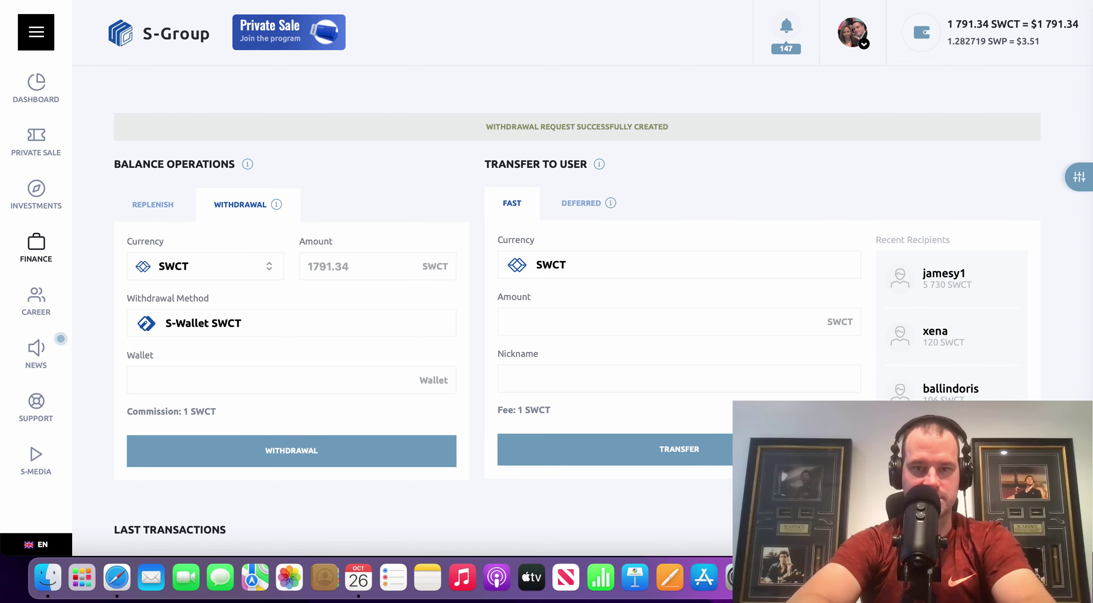
Reload Finance for the 0.34 SWCT balance, highlight the 1 790 SWCT withdrawal, and open the account menu
key(super+r)
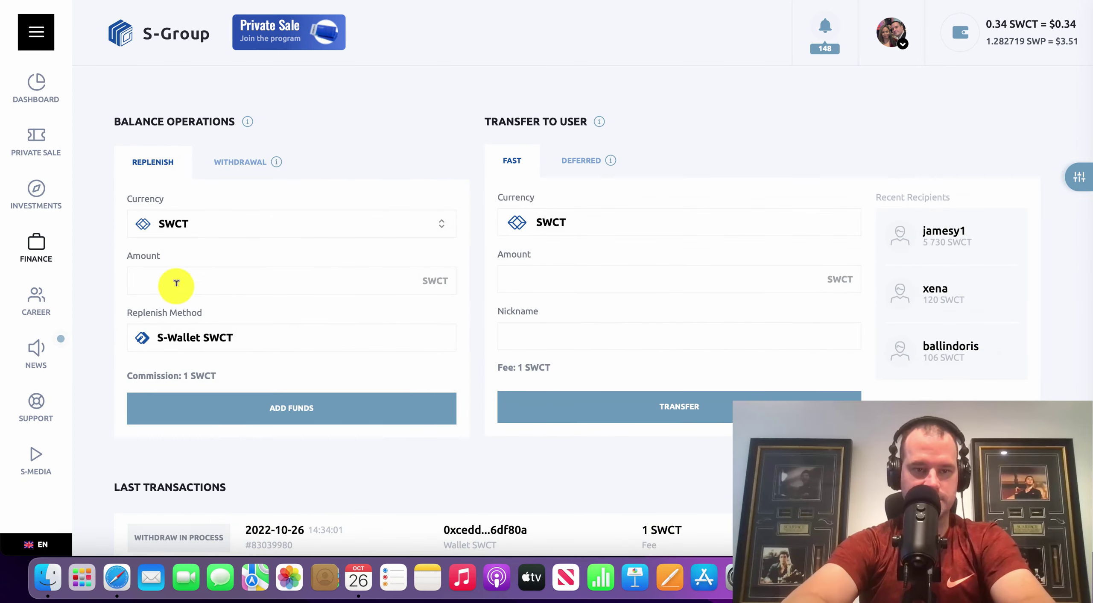
scroll(104, 471, down, 1)
scroll(105, 471, down, 5)
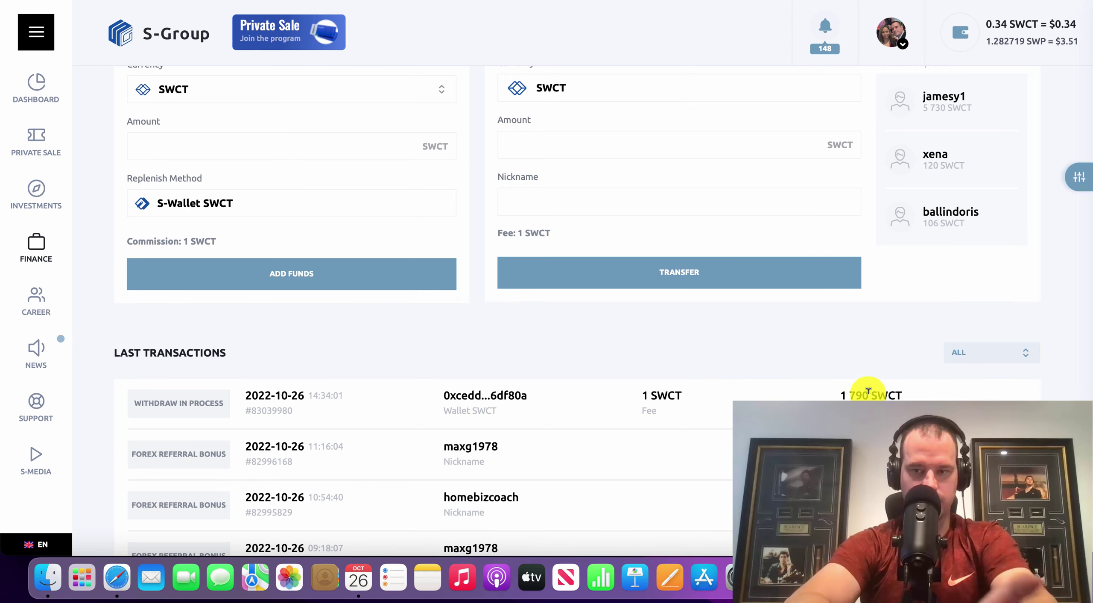
drag(871, 395, 902, 395)
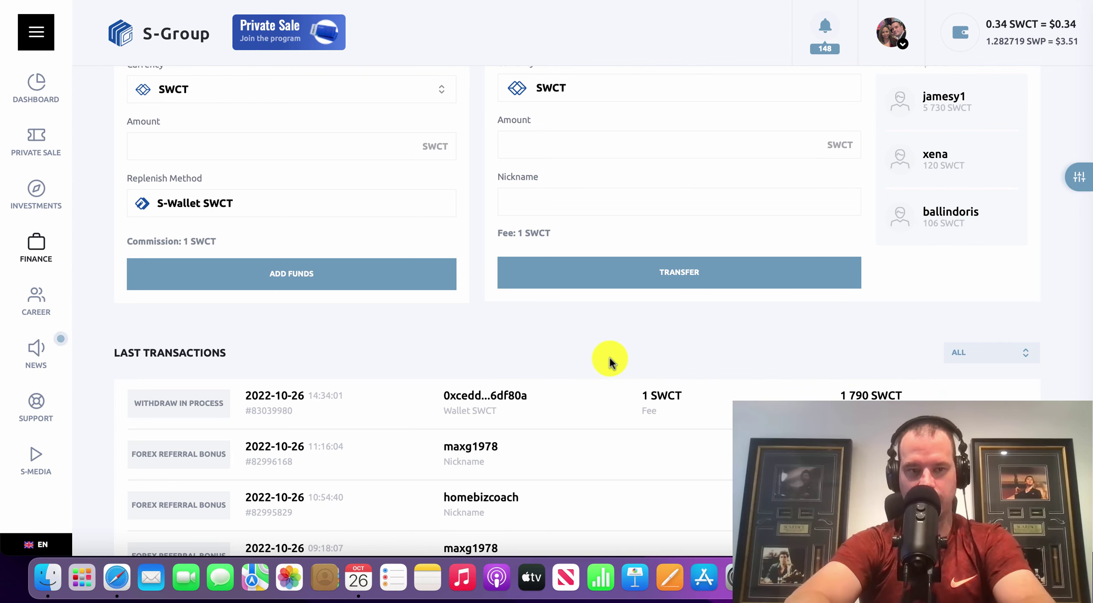
scroll(611, 359, up, 5)
click(897, 34)
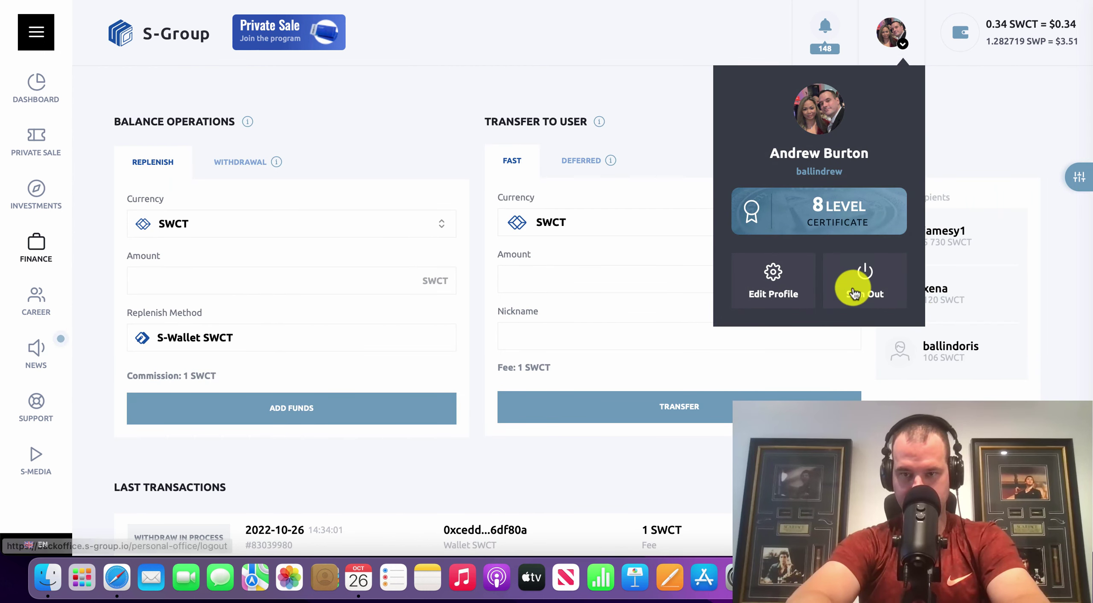
click(855, 280)
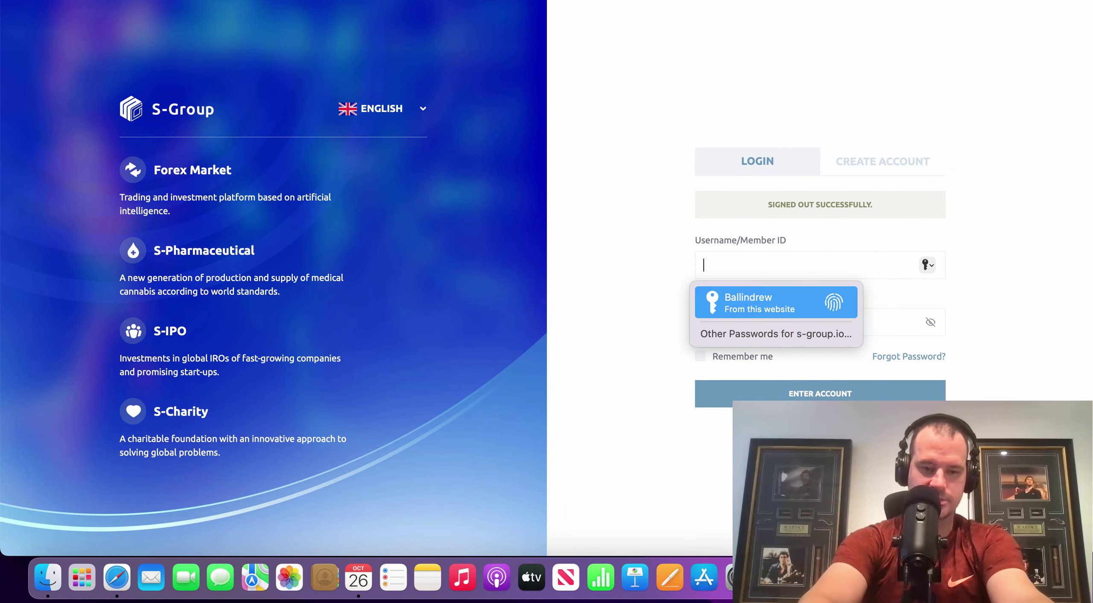
text(ba)
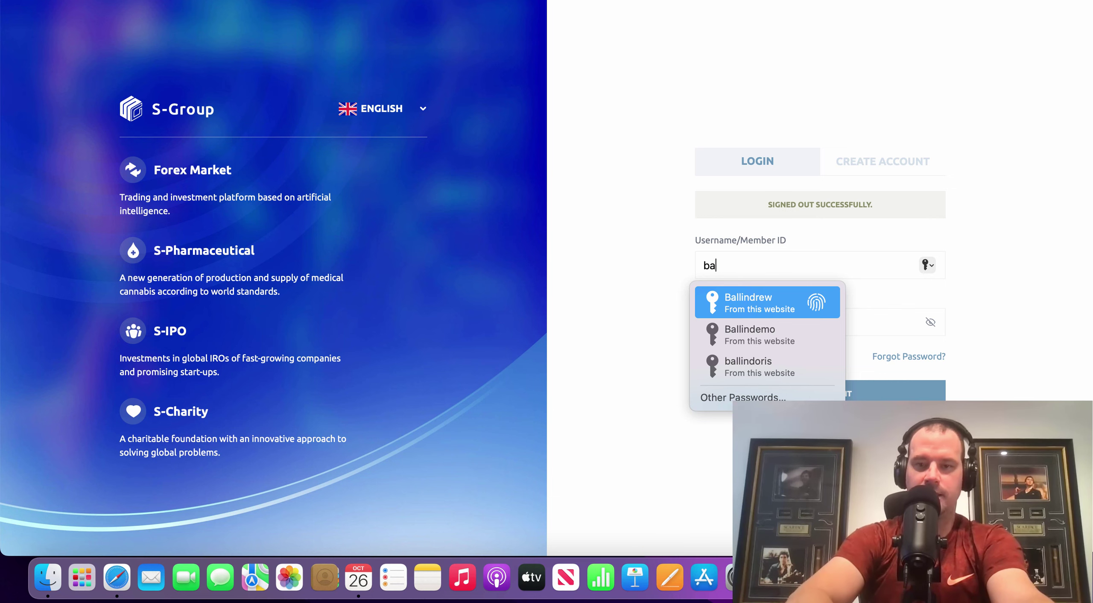
click(760, 367)
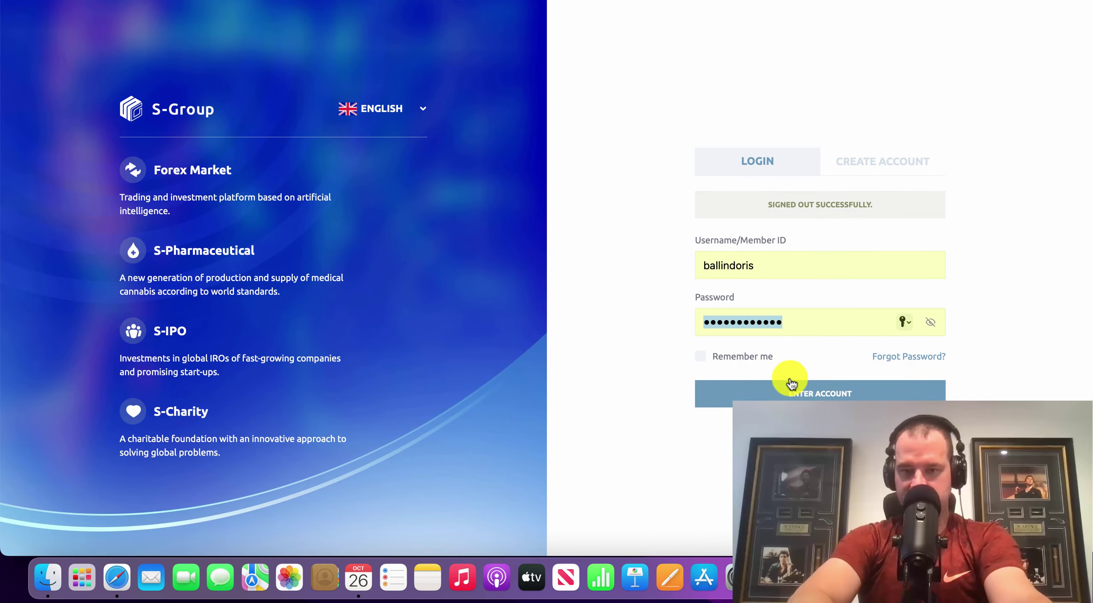
click(806, 394)
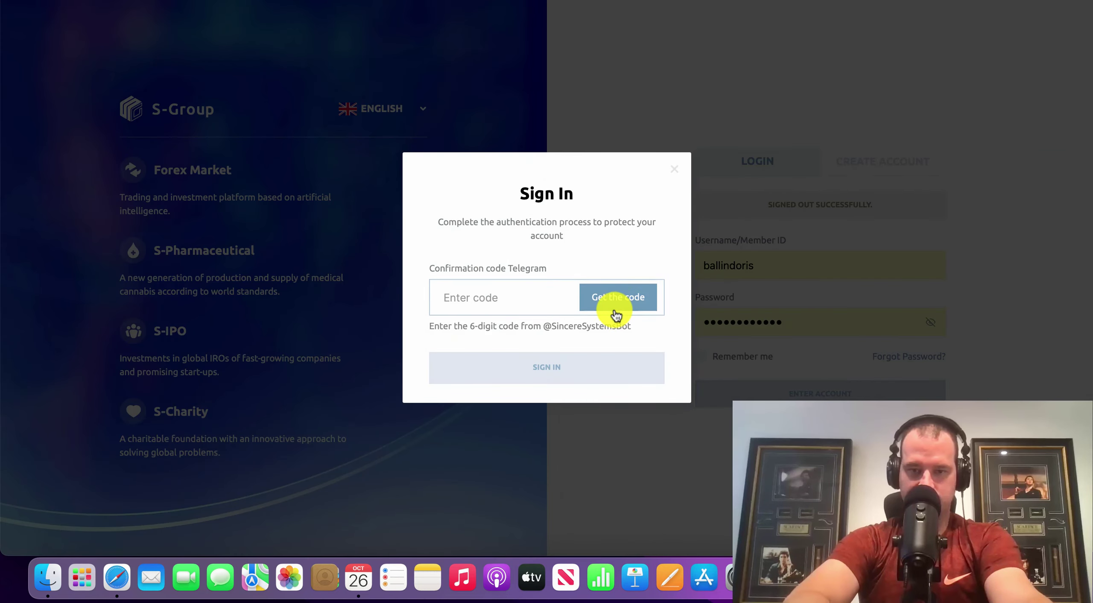
click(615, 297)
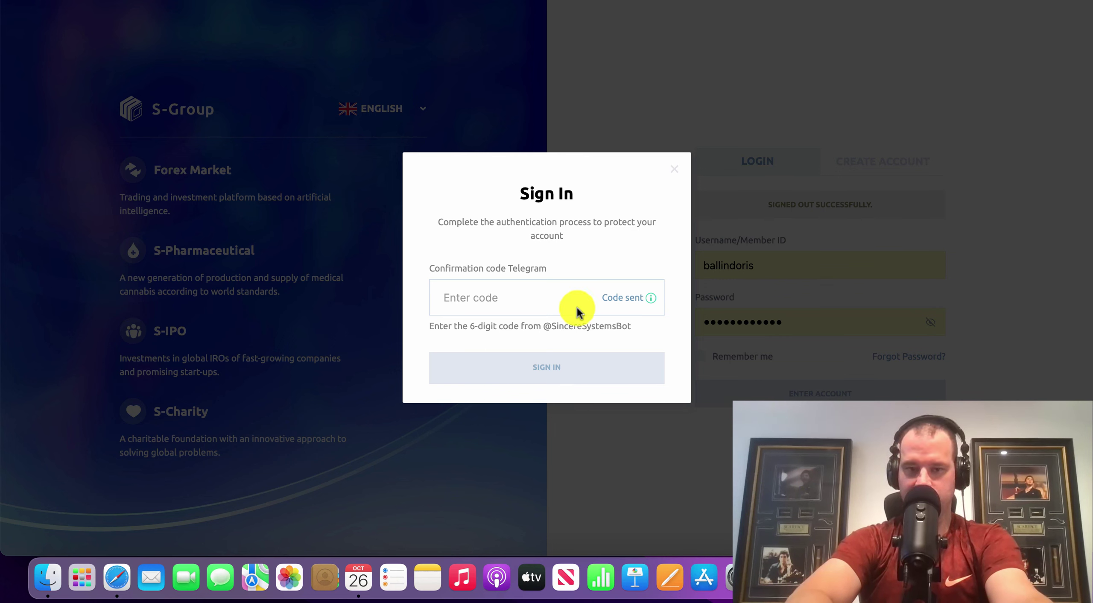
click(552, 302)
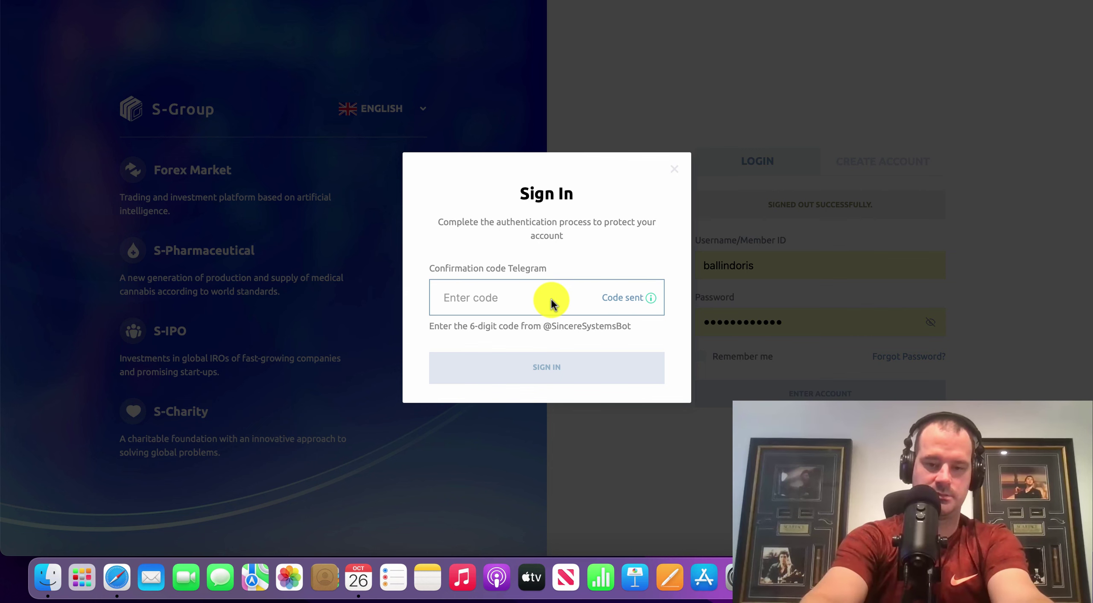
click(483, 297)
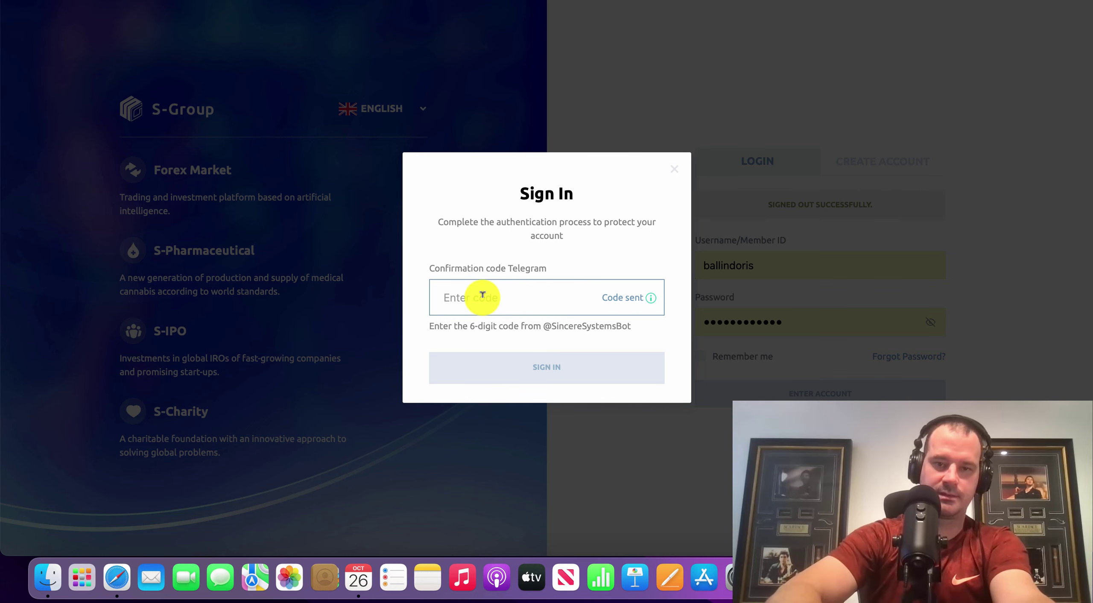
text(56)
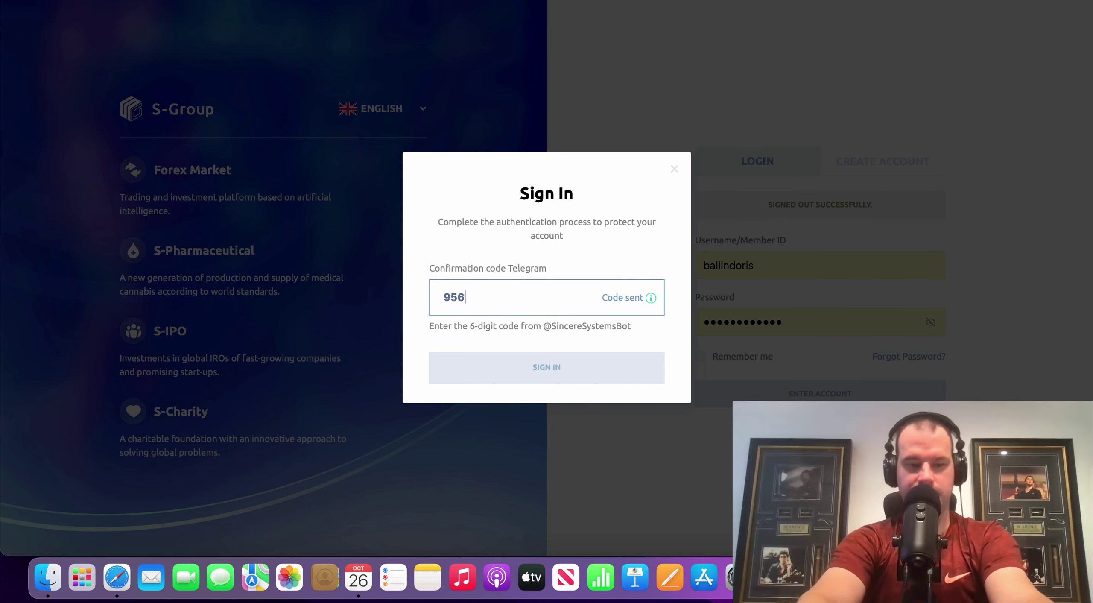
text(310)
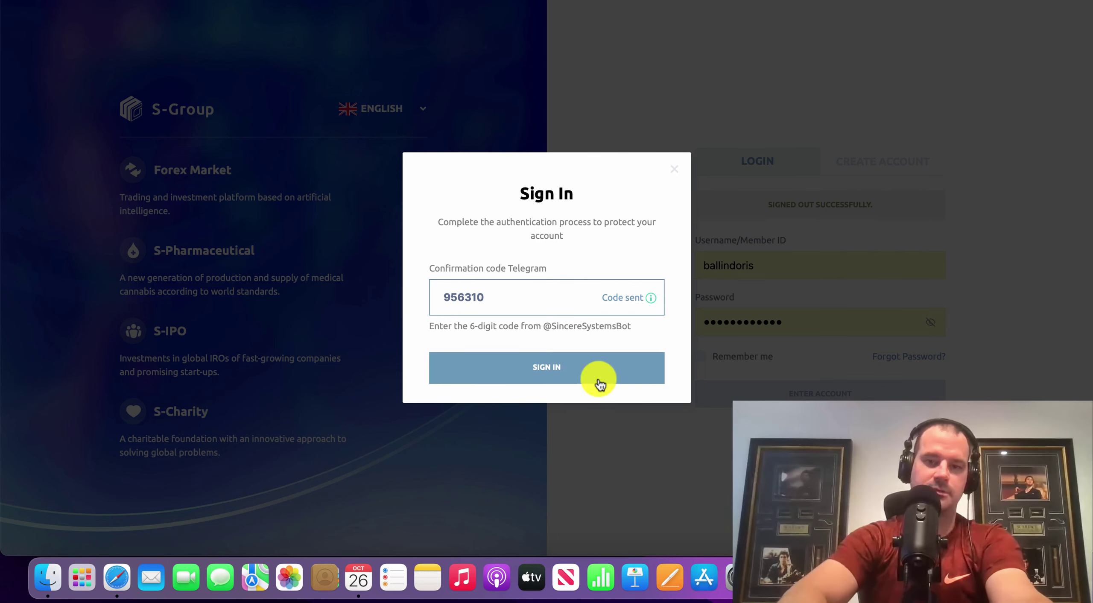
click(587, 363)
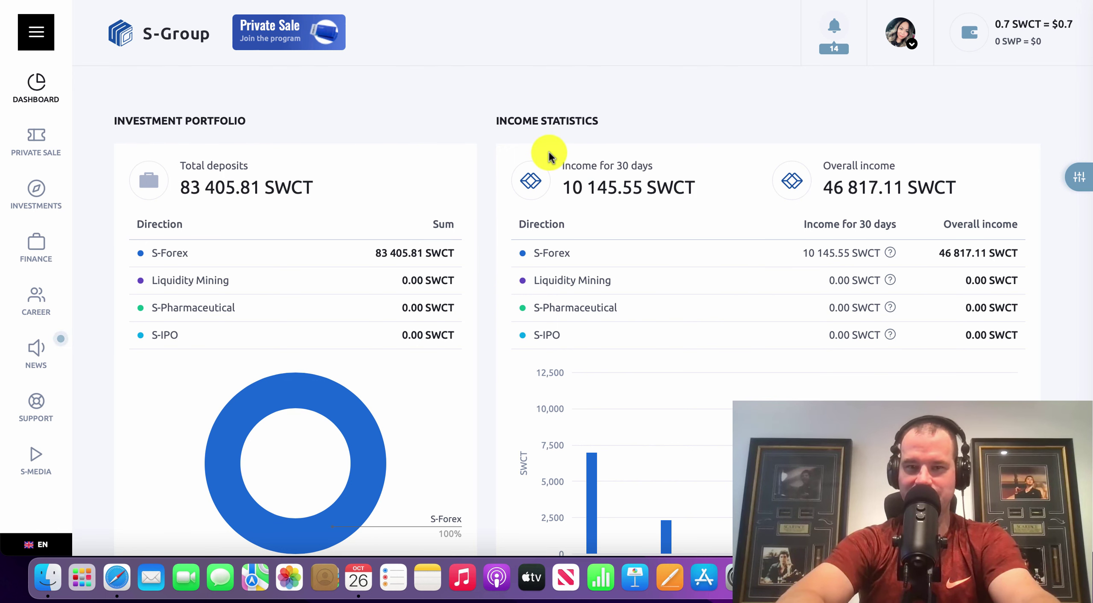
Visit Career, then Investments, showing 83 405.81 SWCT deposits and 48 788.01 SWCT all-time income
click(39, 195)
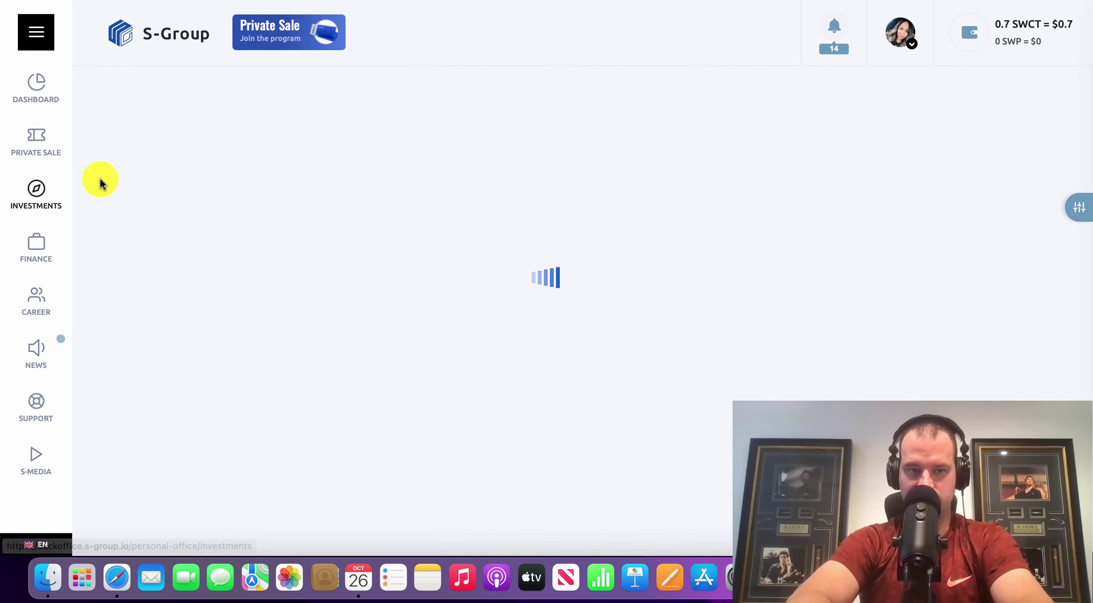
scroll(387, 300, down, 5)
scroll(387, 301, down, 5)
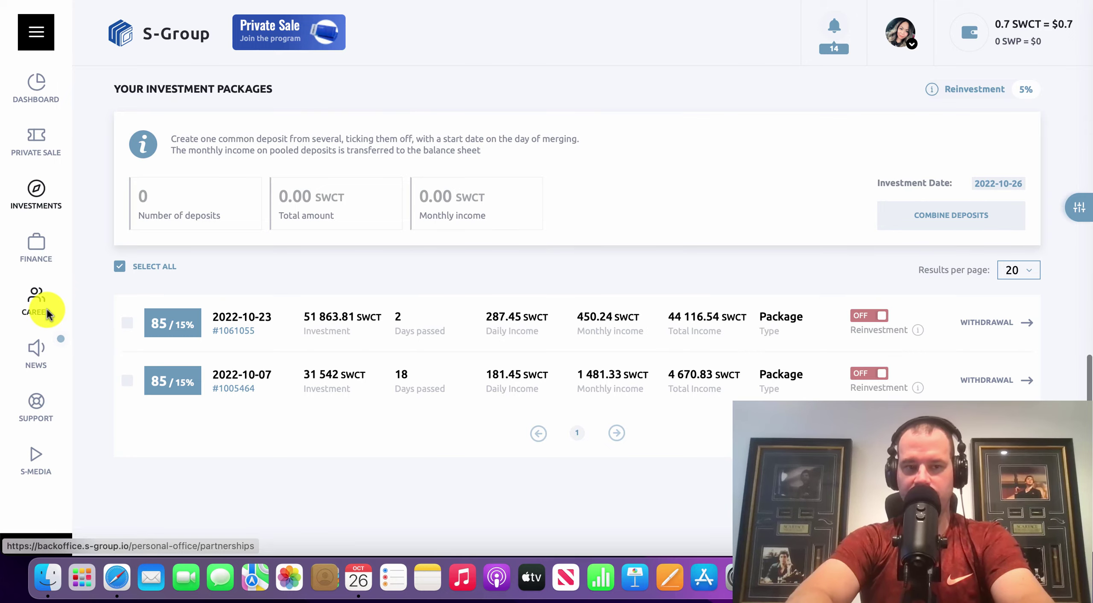
click(36, 304)
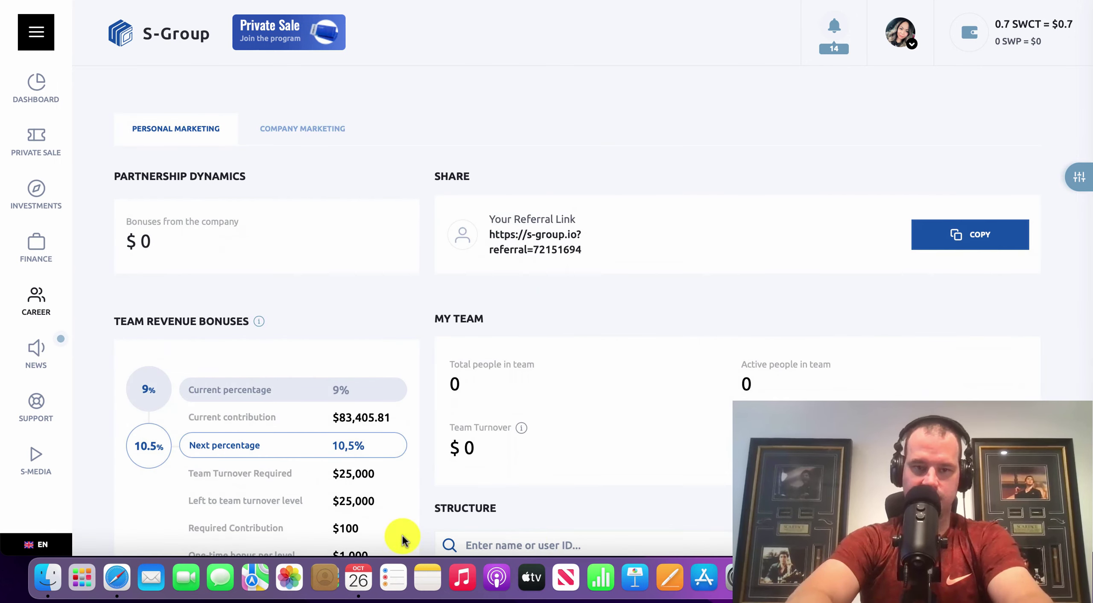
scroll(456, 297, down, 5)
scroll(455, 297, down, 5)
scroll(455, 296, up, 10)
scroll(456, 296, down, 1)
click(36, 198)
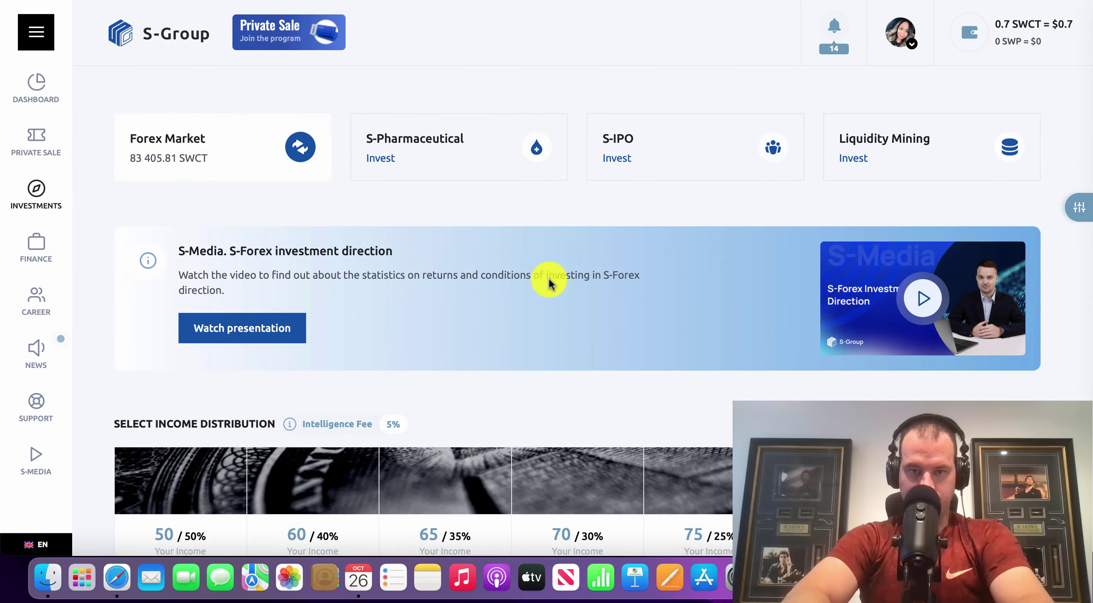
scroll(550, 282, down, 5)
scroll(549, 282, down, 5)
scroll(550, 282, down, 3)
scroll(549, 282, down, 3)
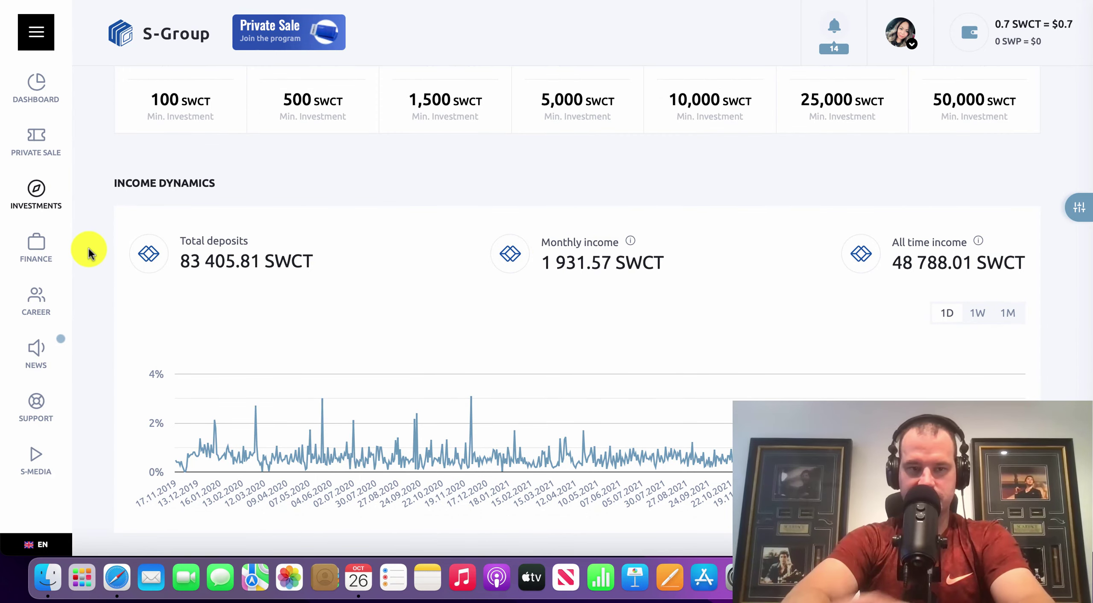
scroll(89, 252, down, 5)
scroll(89, 252, down, 5)
scroll(89, 252, down, 2)
scroll(837, 211, up, 3)
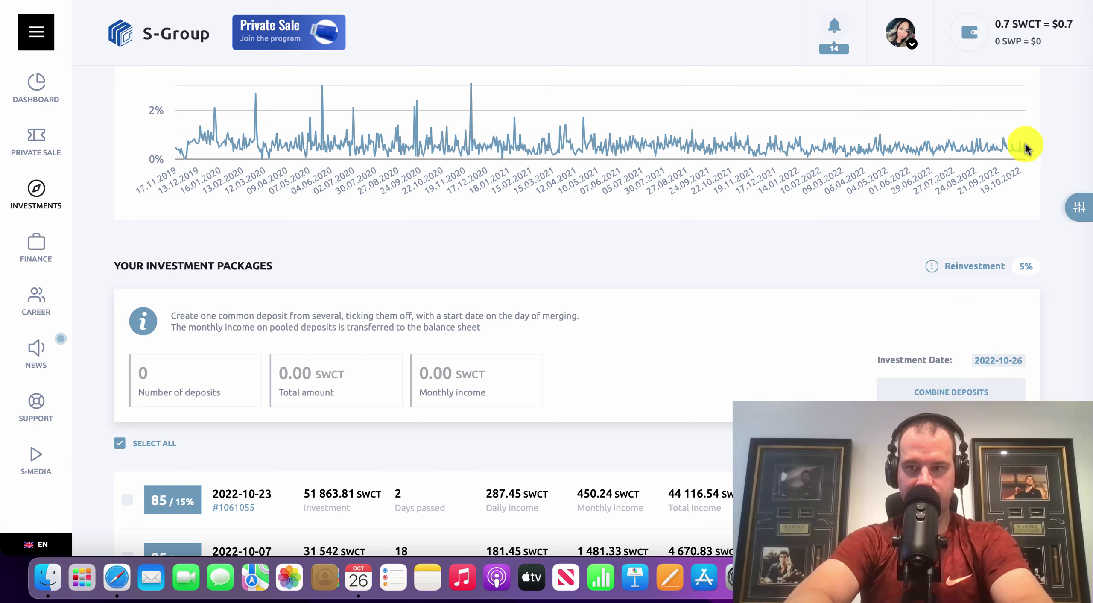
mouse_move(1024, 147)
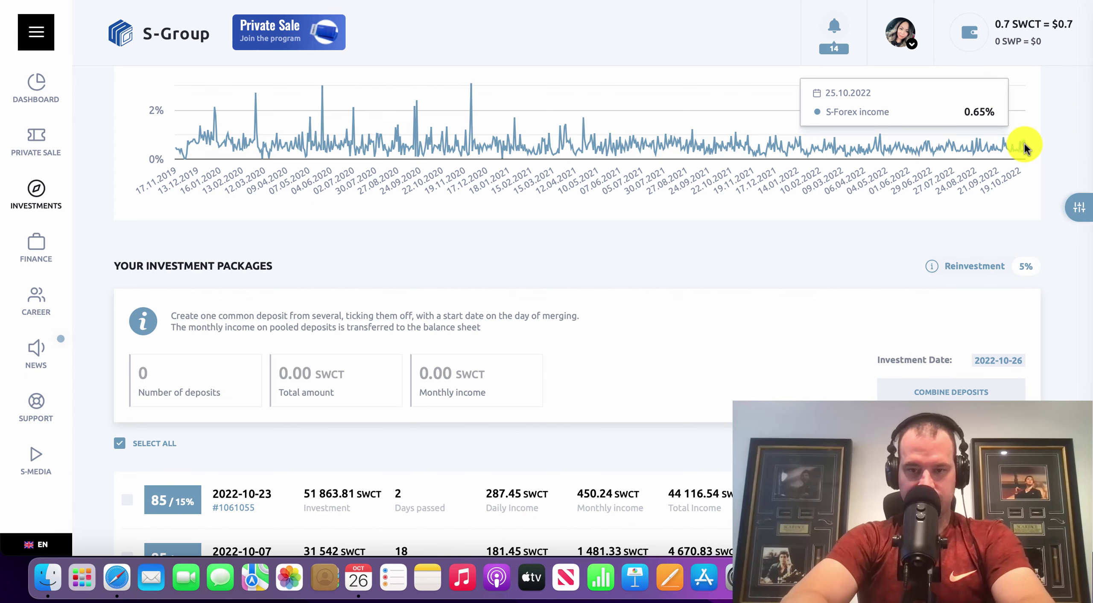
scroll(828, 264, down, 4)
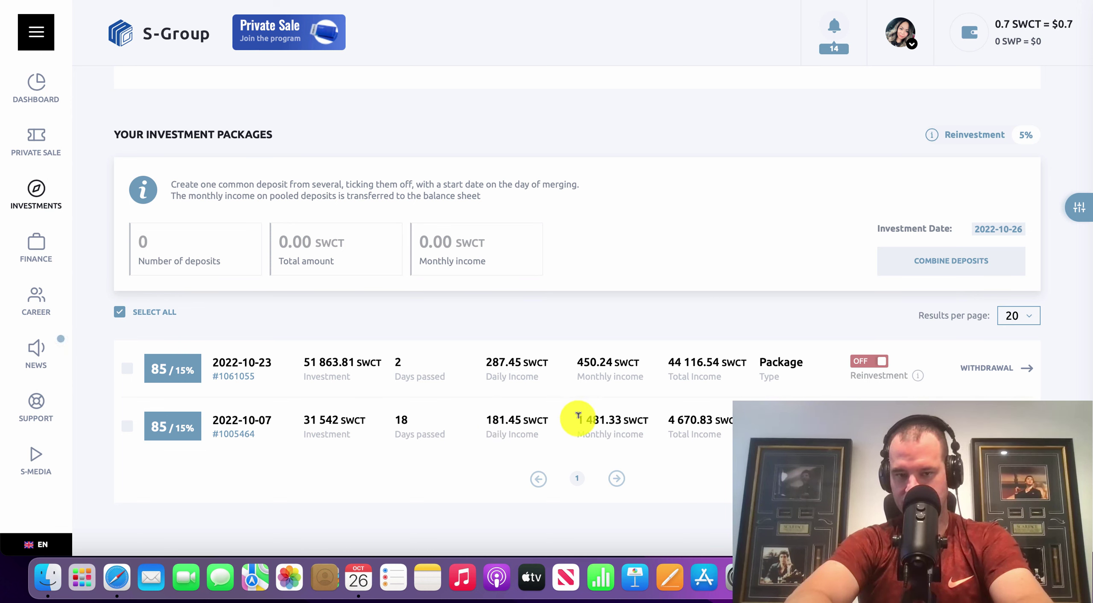
Highlight the 31,542 SWCT package's 1 481.33 SWCT monthly income, briefly checking the Calendar
drag(578, 417, 608, 418)
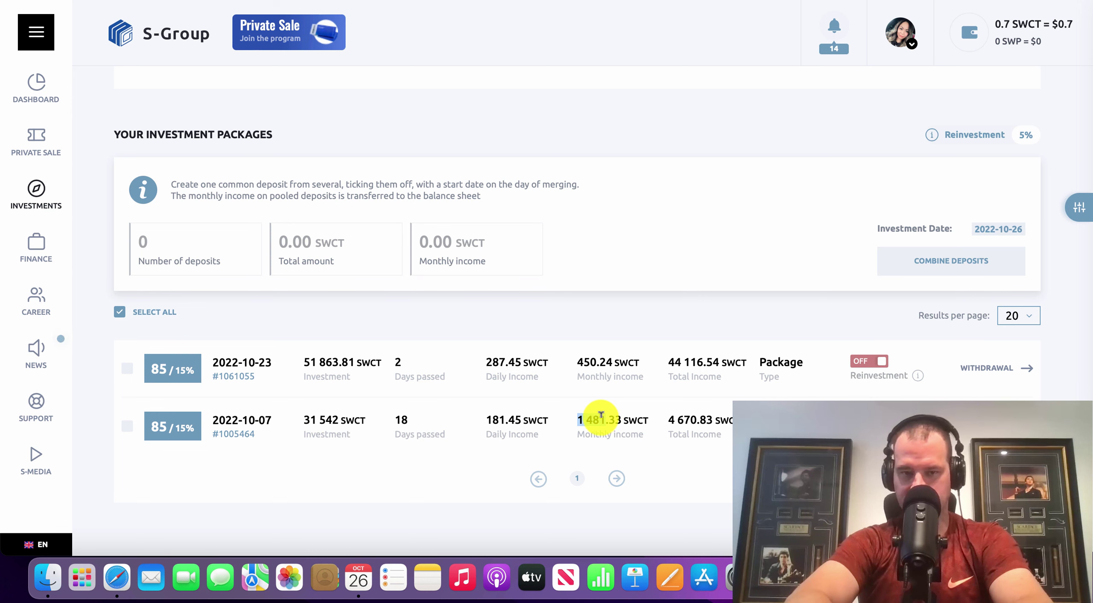
click(358, 579)
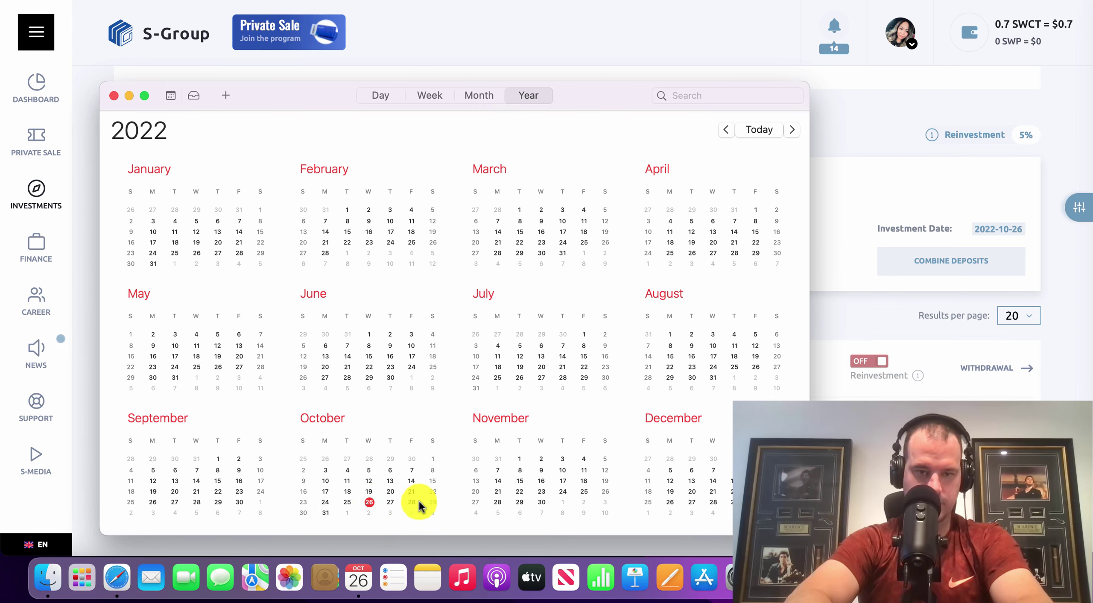
click(93, 468)
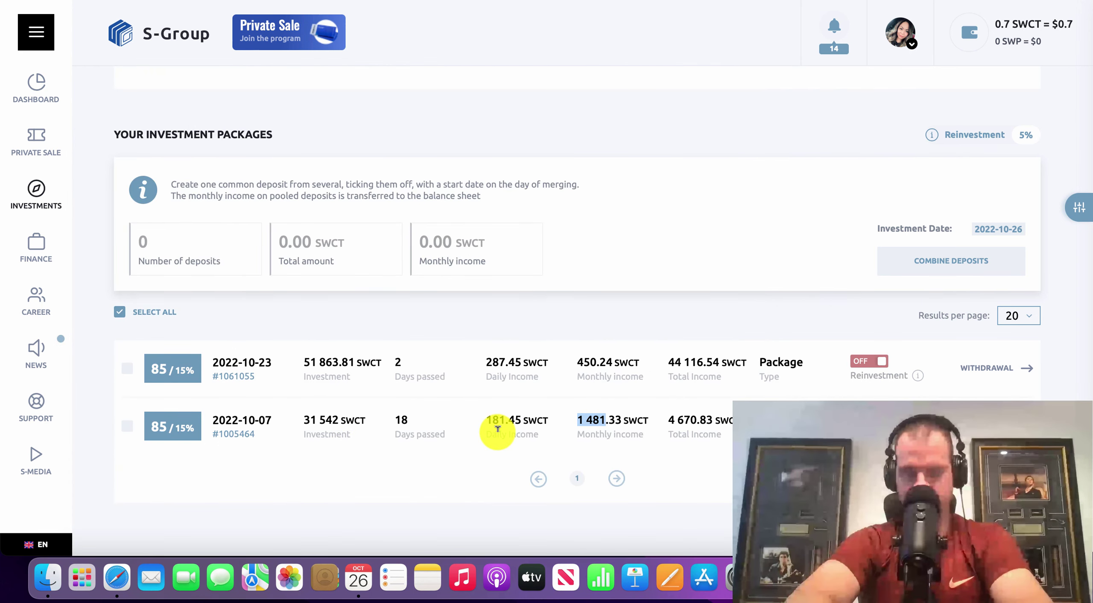
Calculate 120 x 3 in Google
key(super+t)
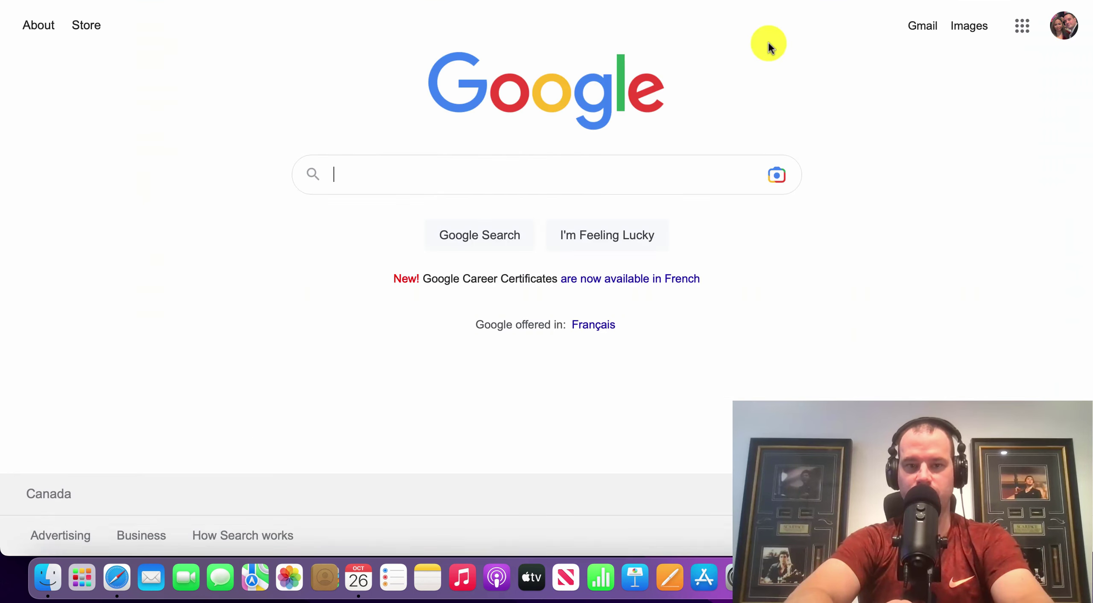
click(454, 174)
text(120)
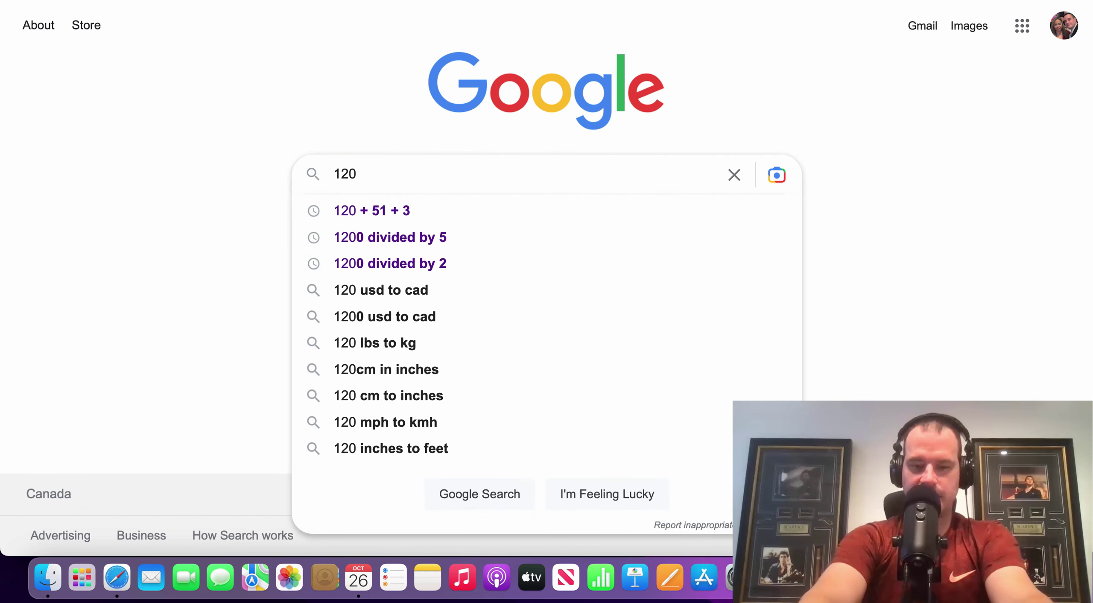
text( x)
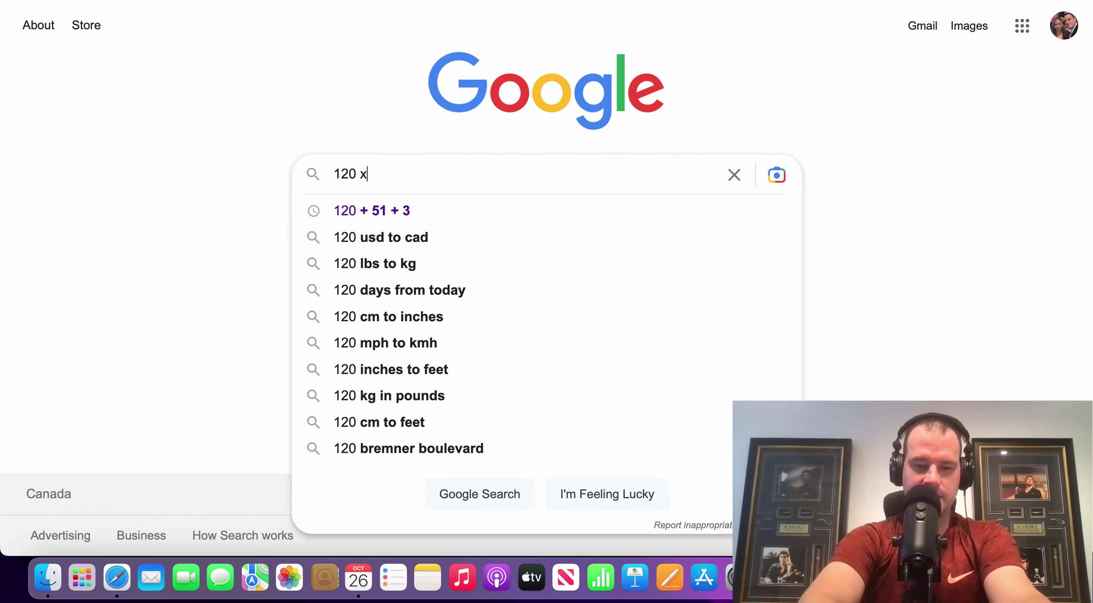
text( 3)
key(Return)
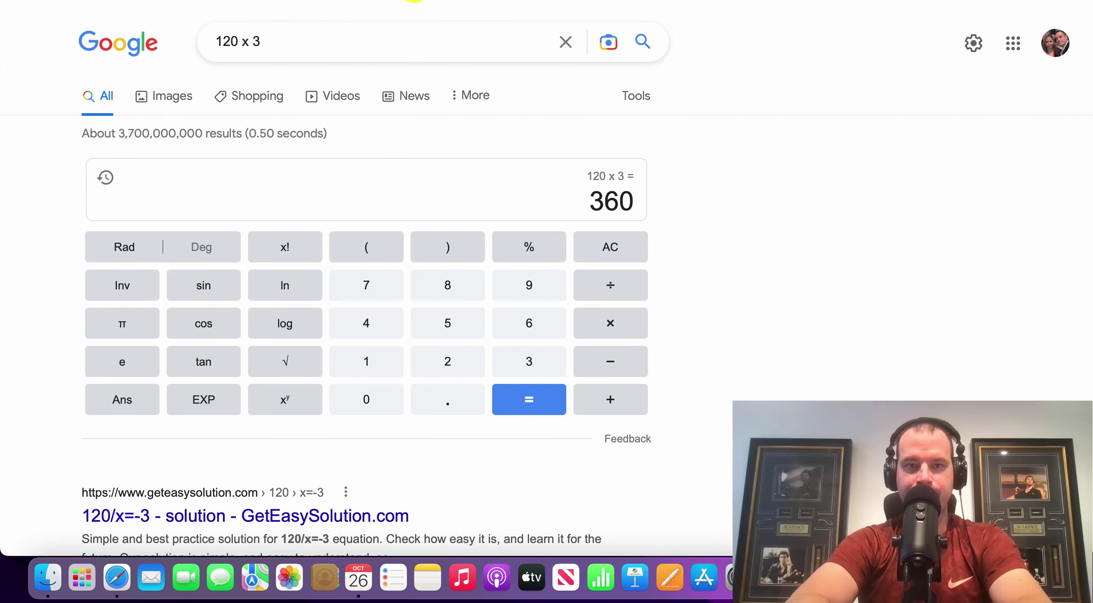
Copy the 360 result and rewrite the query as 360 + 1790 +
click(453, 5)
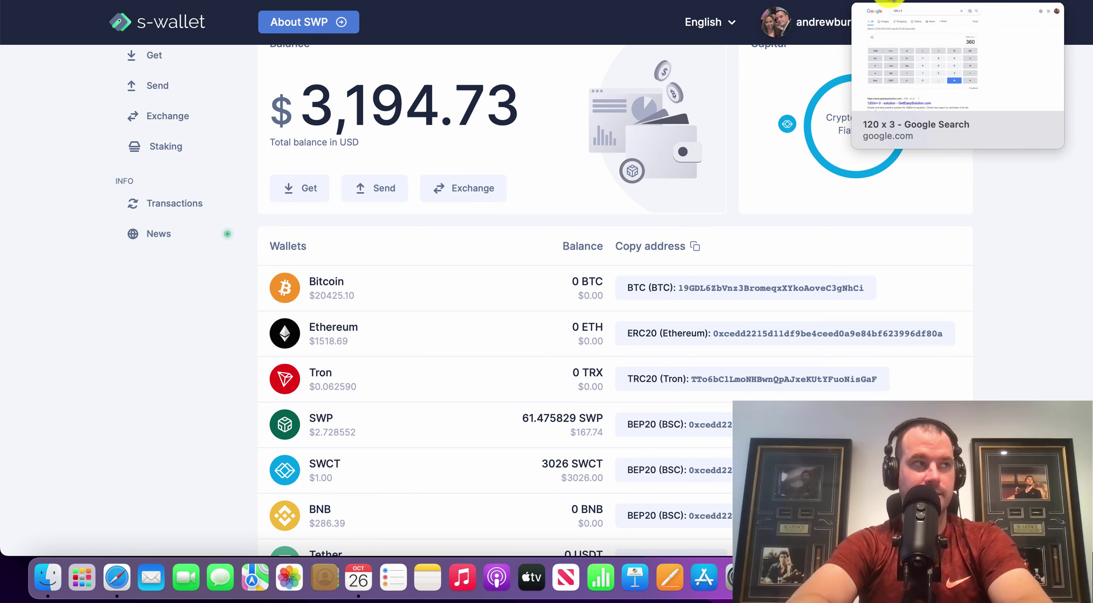
click(889, 4)
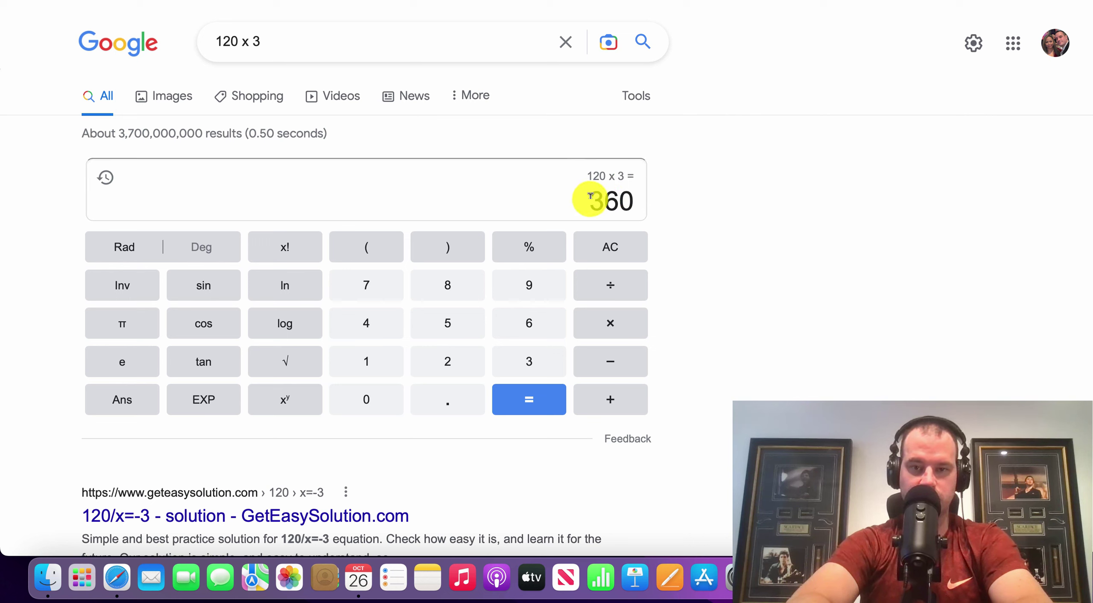
drag(589, 199, 636, 204)
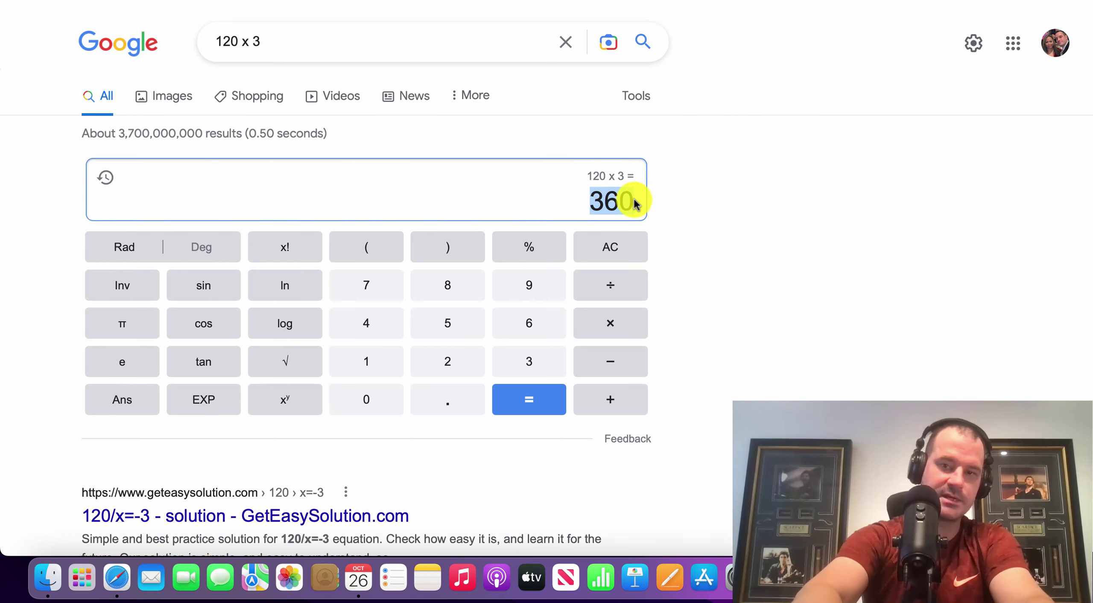
drag(274, 41, 195, 40)
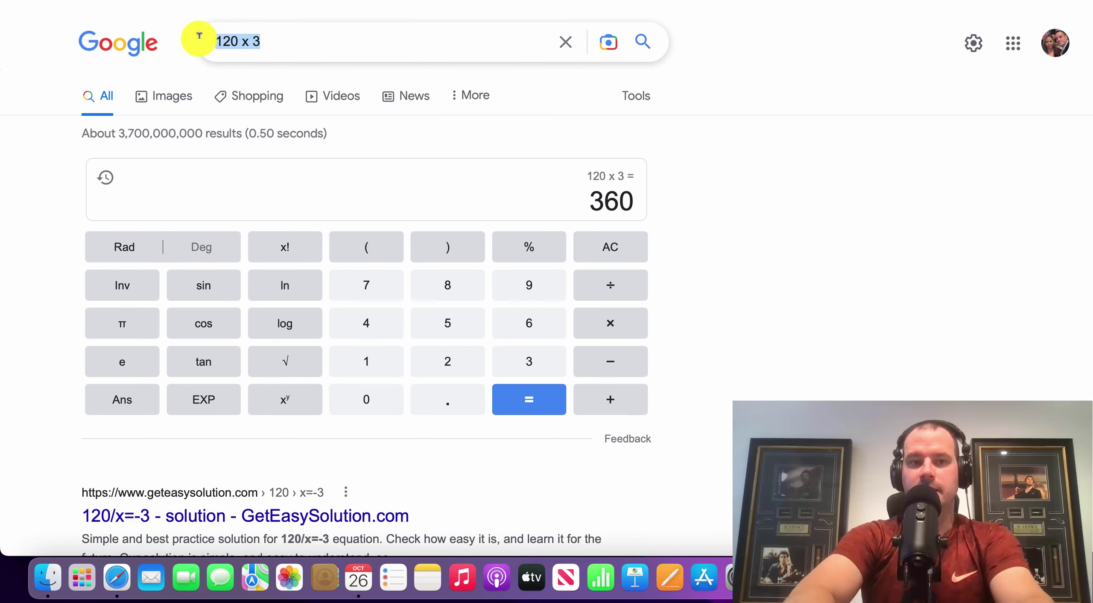
text(360 )
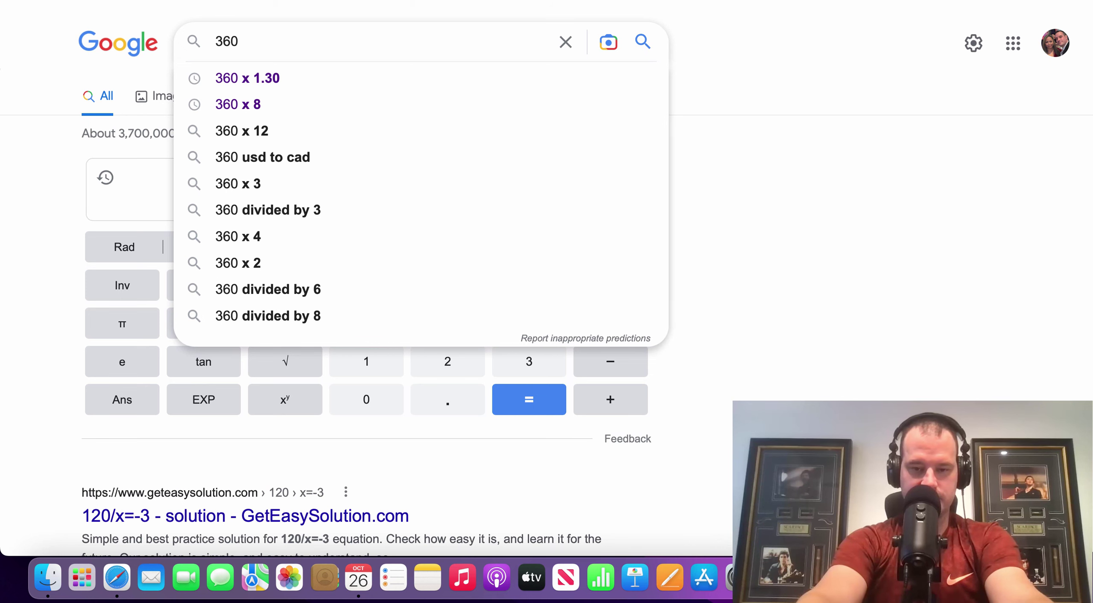
text(1790)
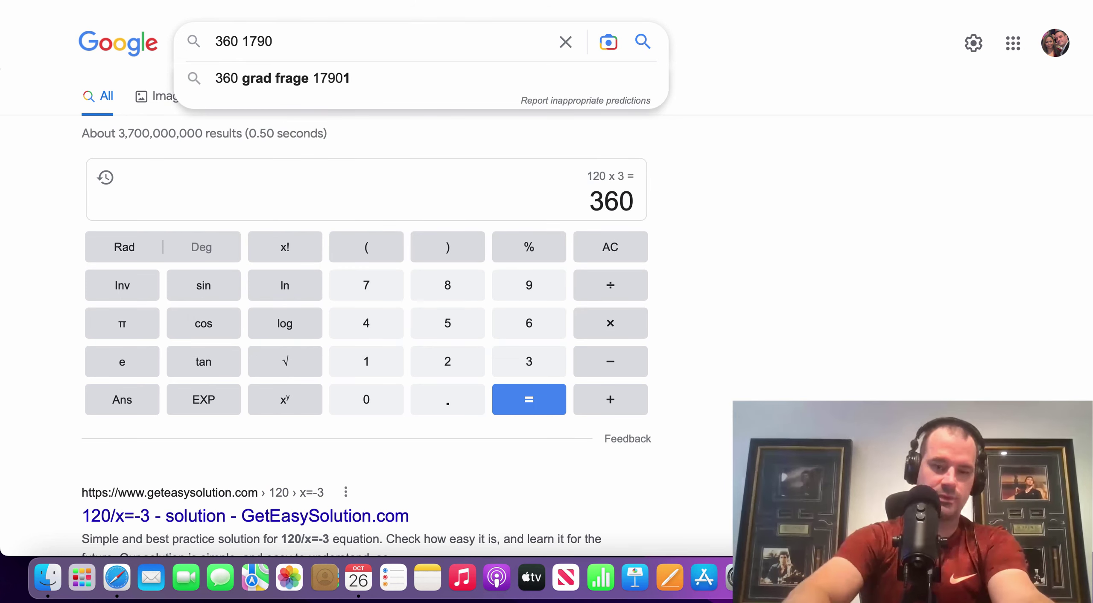
click(243, 40)
text(+)
click(311, 43)
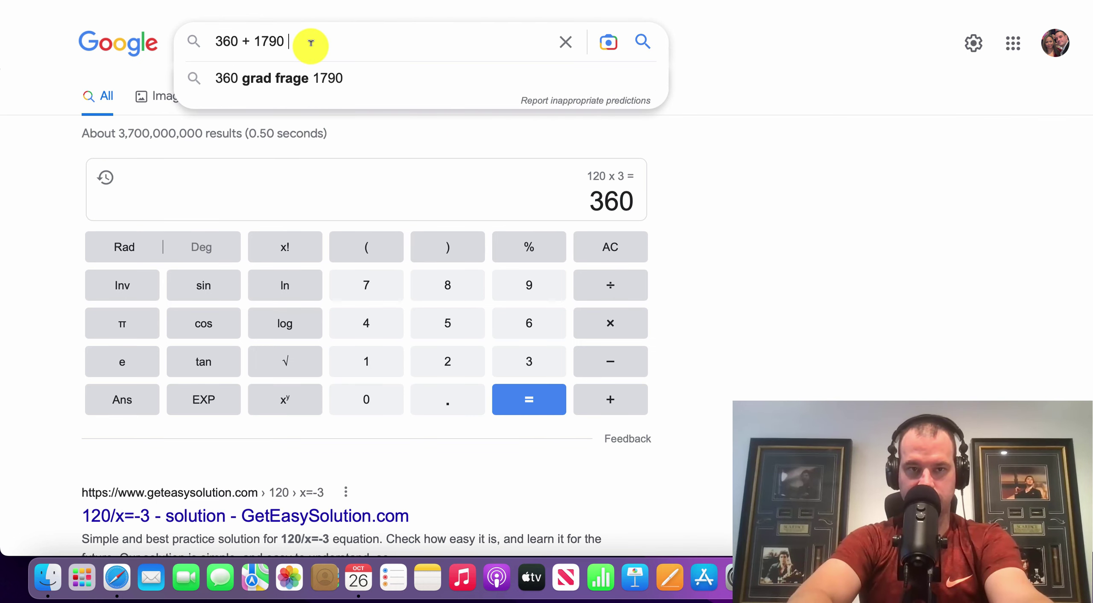
text(+)
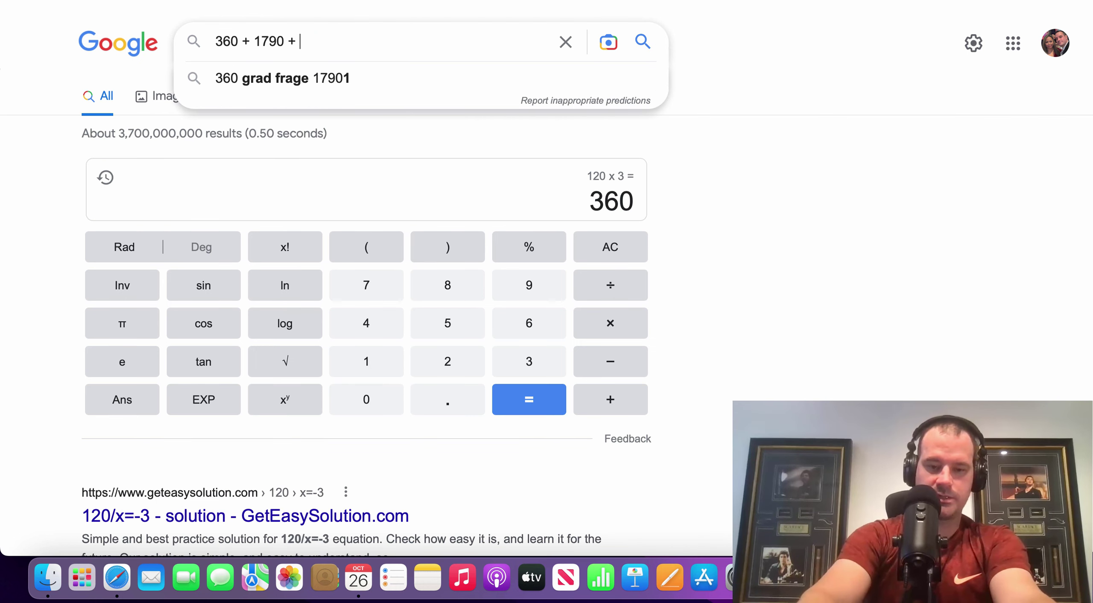
Check the S-Group investments and S-Wallet pages for the SWCT balance and monthly income
key(ctrl+Tab)
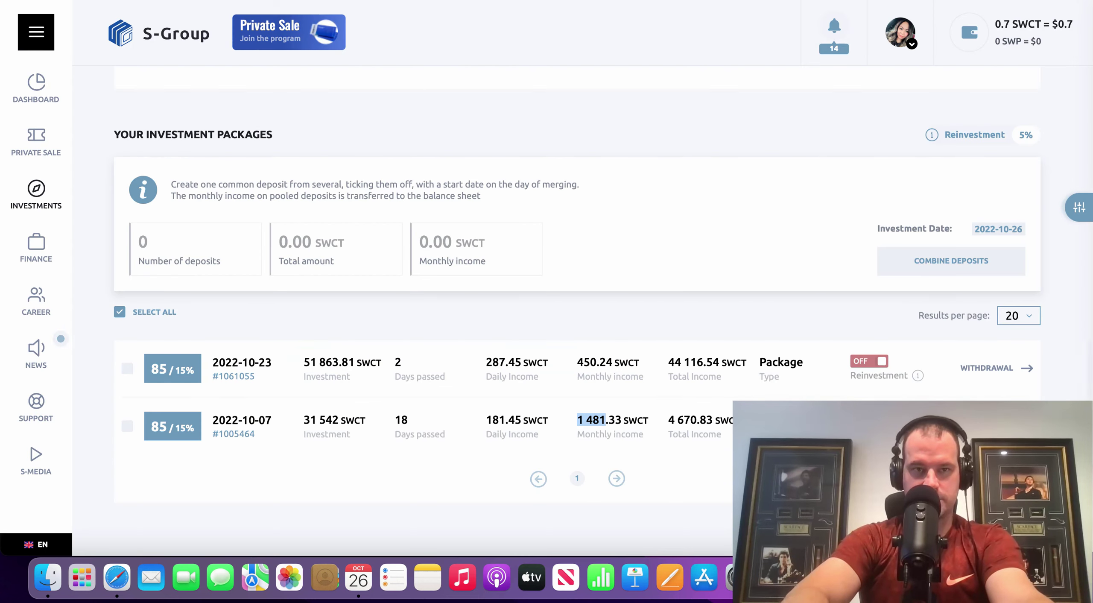
key(ctrl+Tab)
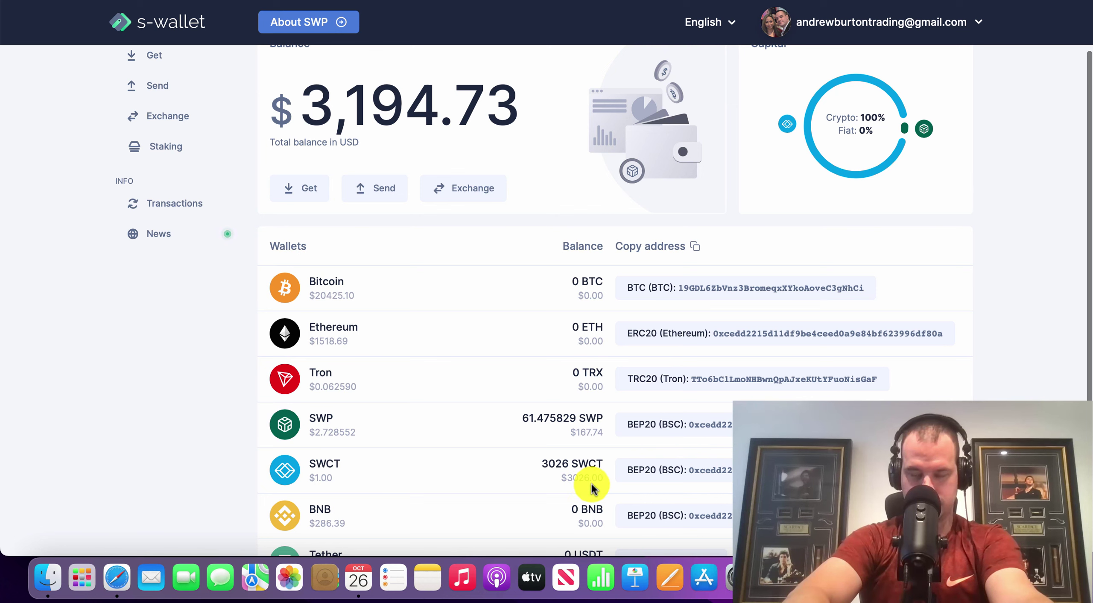
key(ctrl+Tab)
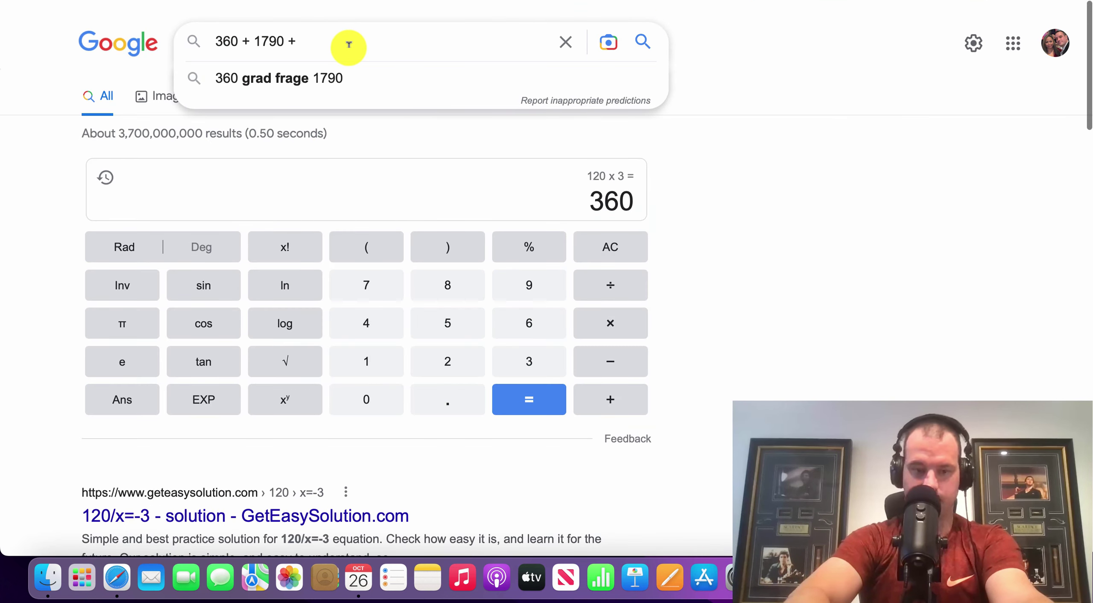
text(3026 +)
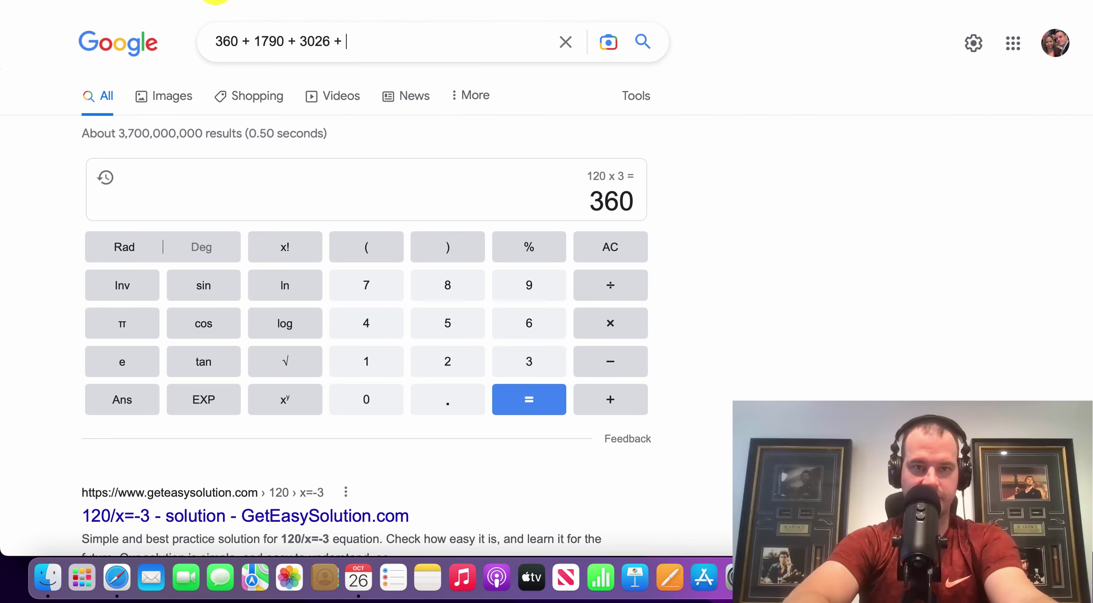
click(216, 2)
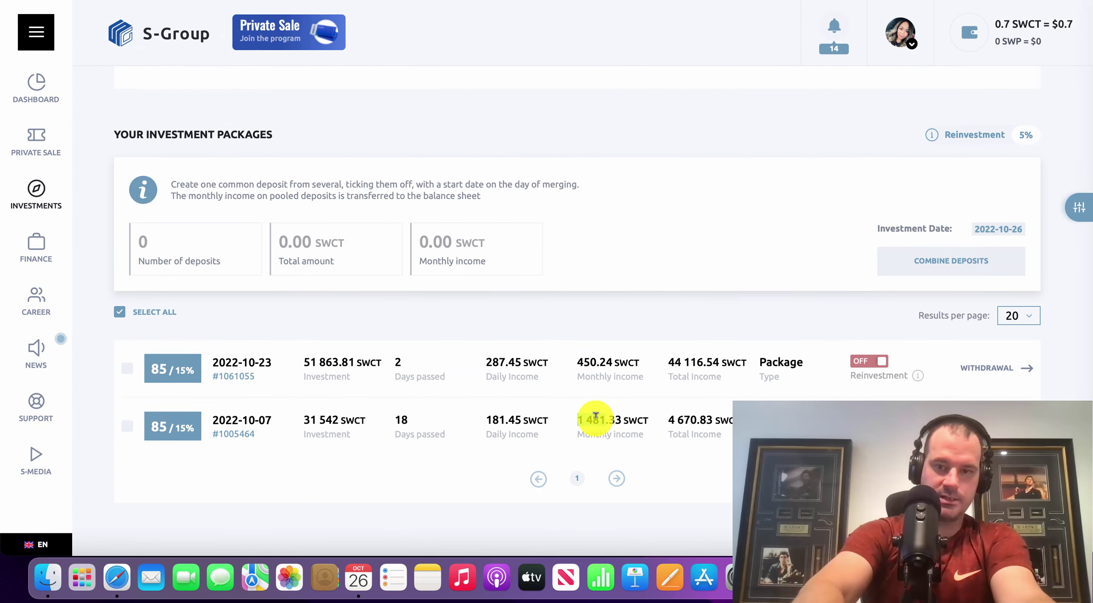
click(955, 5)
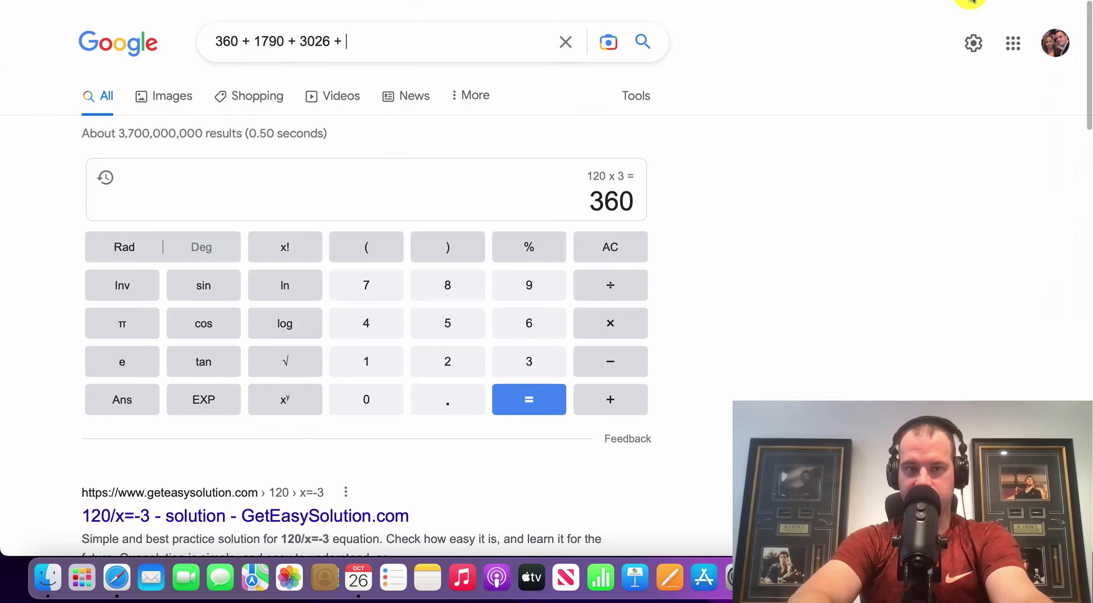
Add the 1481 monthly income to the query and total 360 + 1790 + 3026 + 1481
text(1 481)
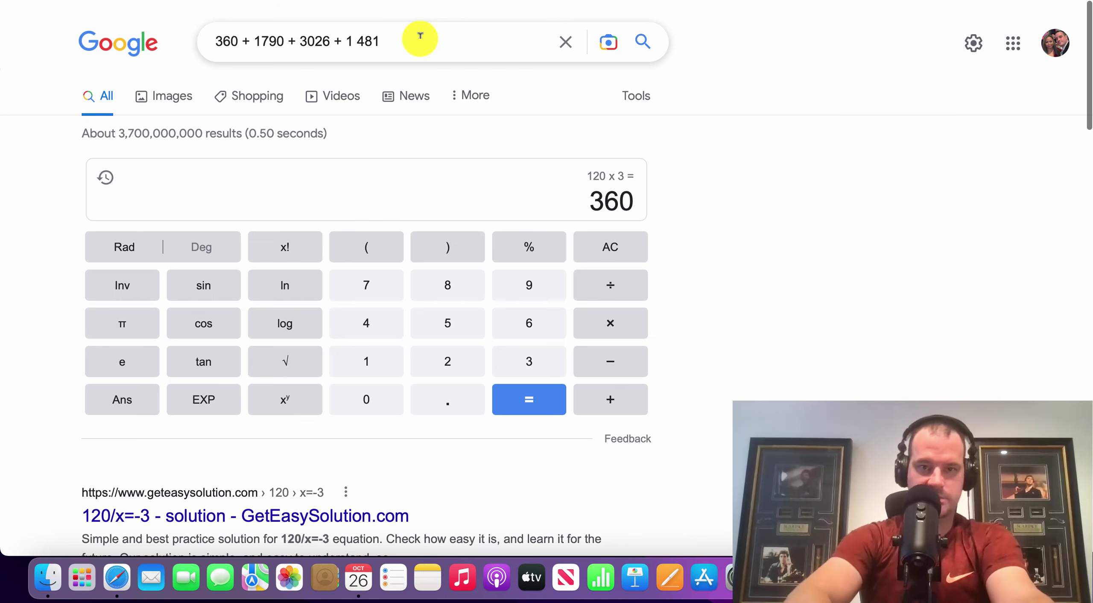
click(357, 41)
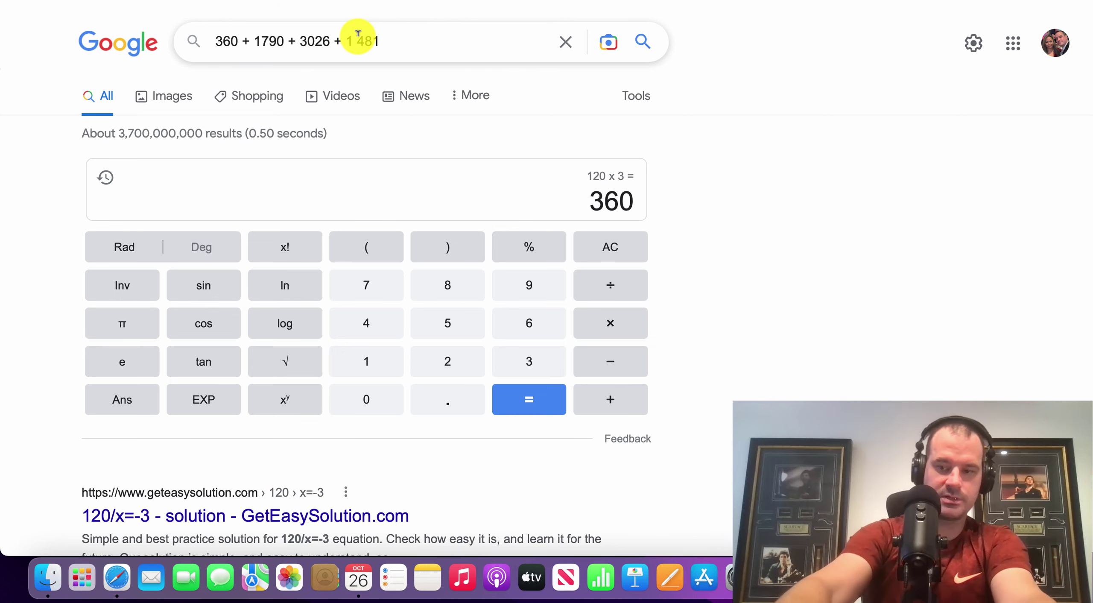
key(BackSpace)
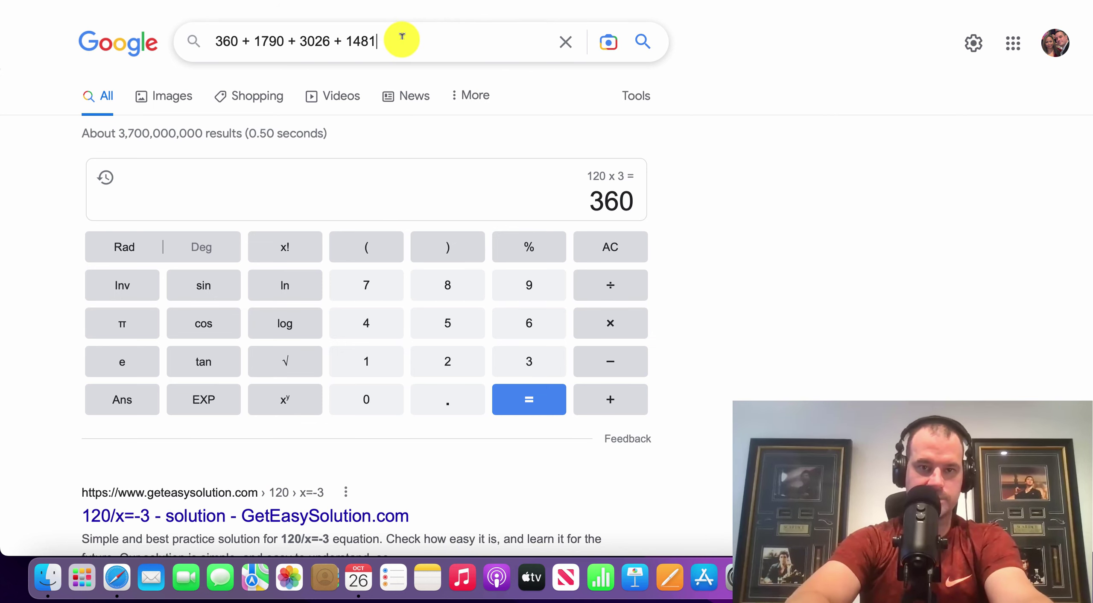
key(Return)
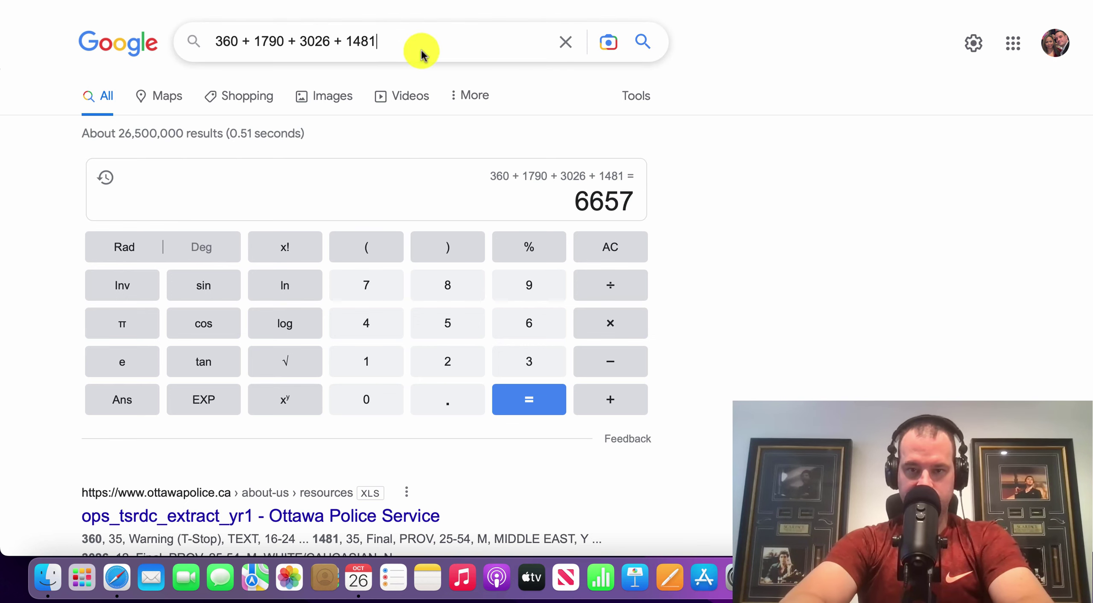
Replace the sum query with 6657 and convert it from USD to CAD, yielding 9,024.70
click(577, 200)
drag(576, 200, 636, 197)
key(super+c)
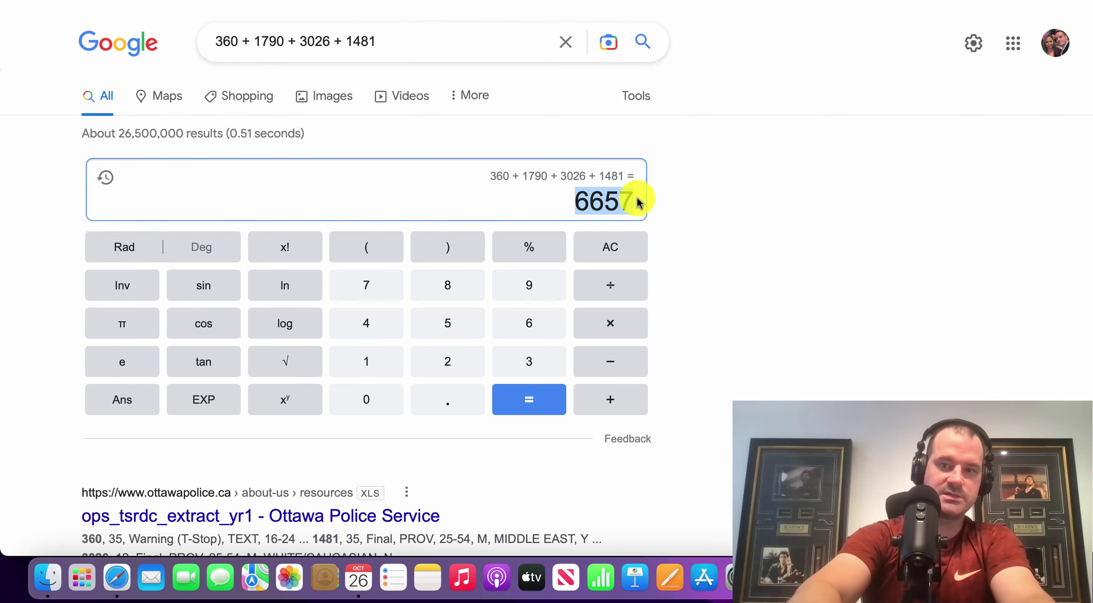
click(393, 41)
drag(393, 41, 208, 41)
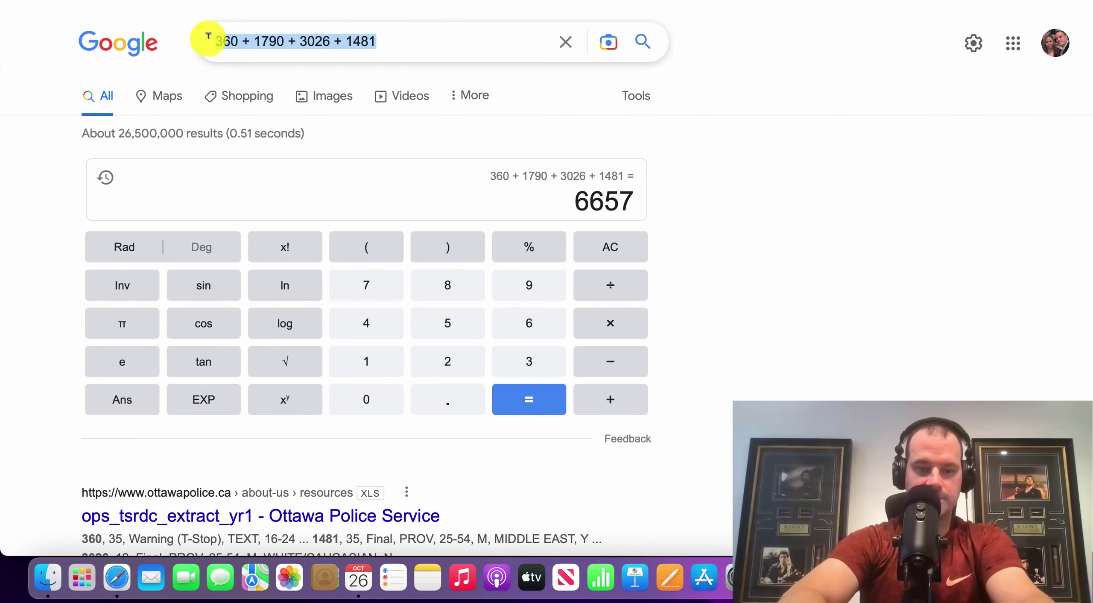
key(super+v)
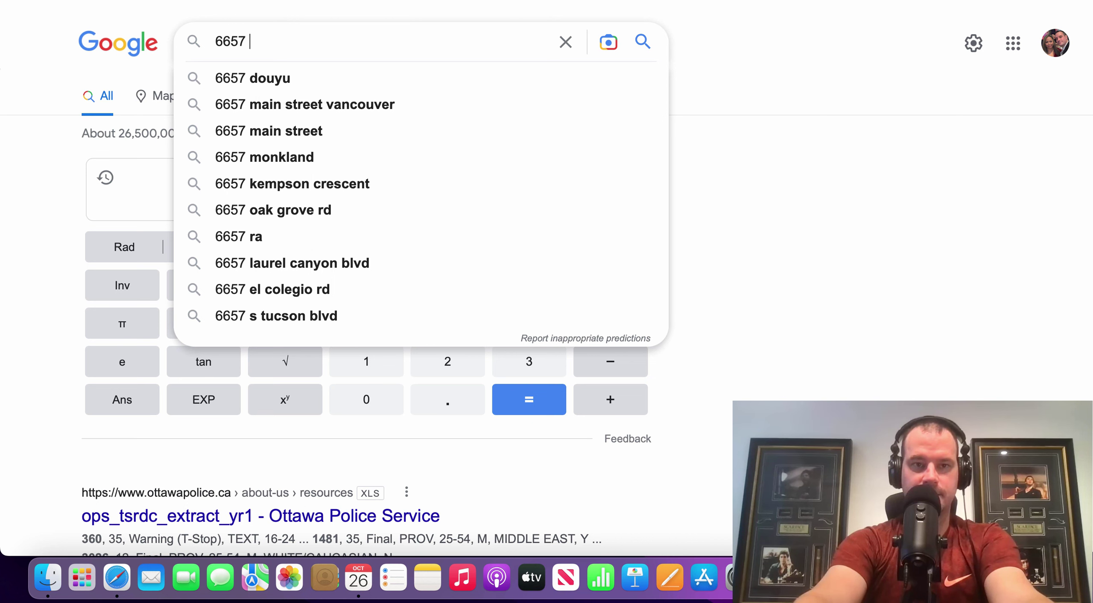
text(usd )
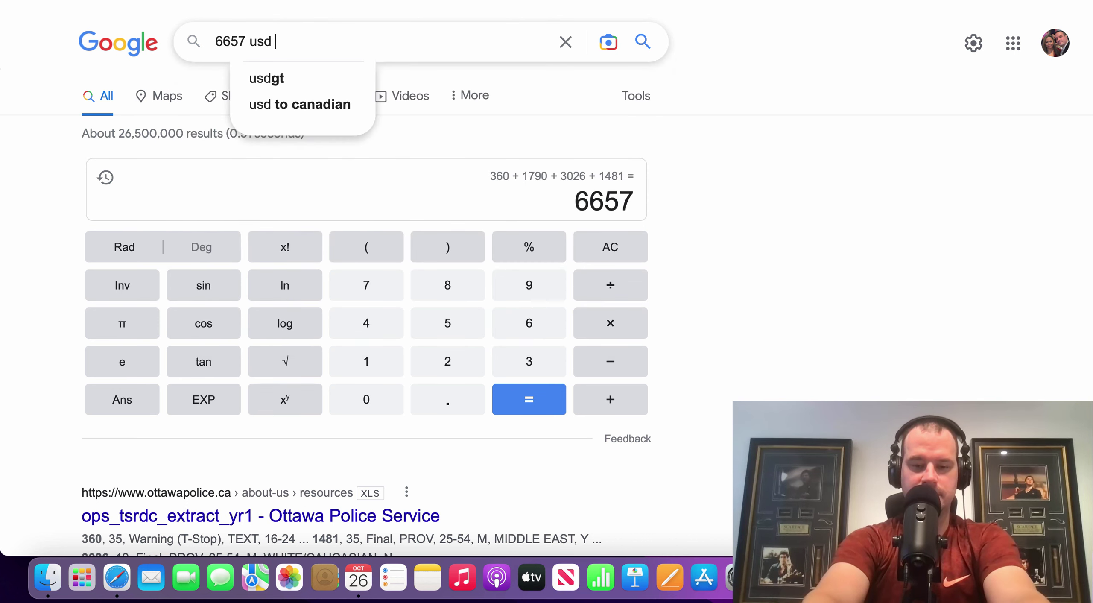
text(to cad)
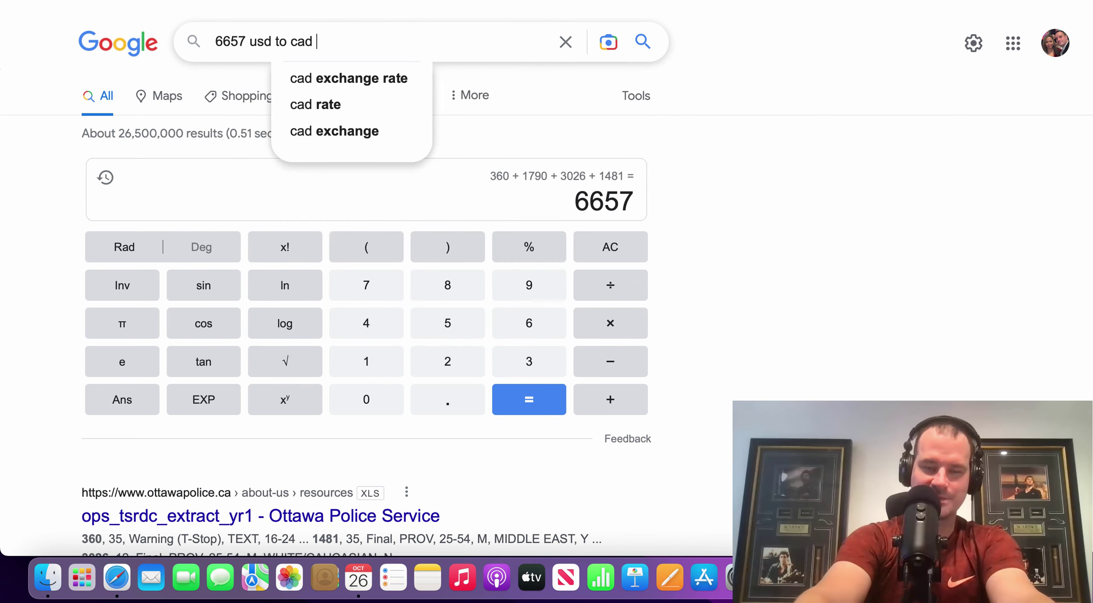
key(Return)
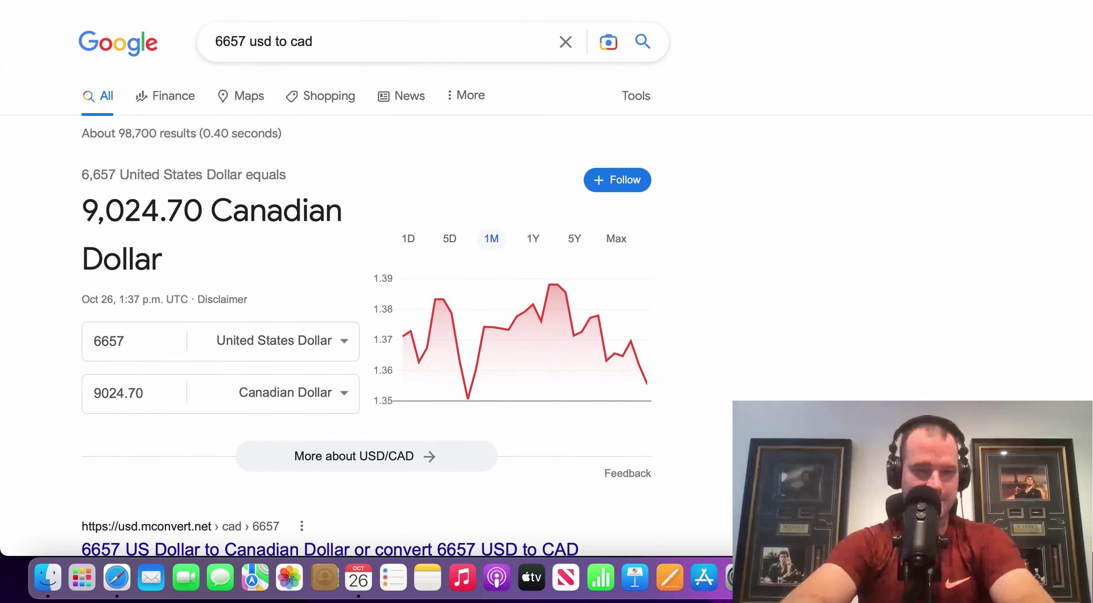